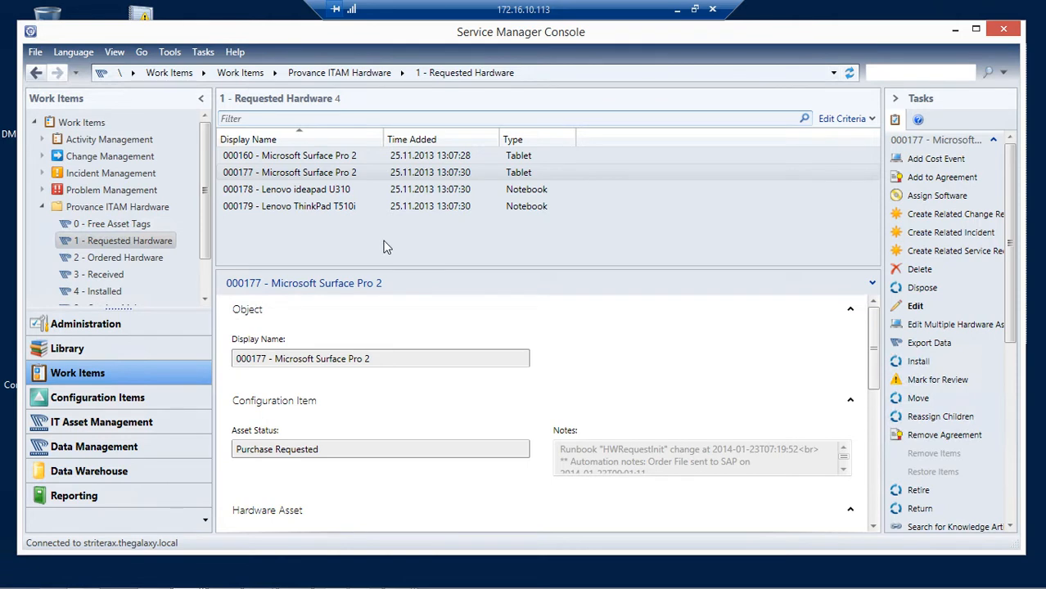
# Open the 1 - Requested Hardware view and review the hardware asset details of 000160 - Microsoft Surface Pro 2
pyautogui.click(122, 242)
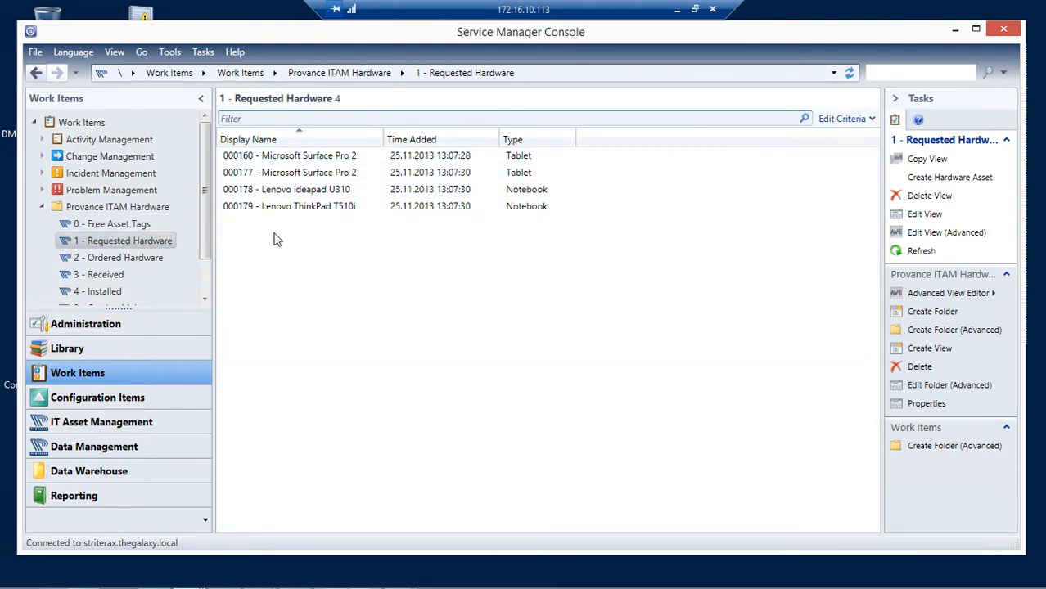
pyautogui.click(302, 161)
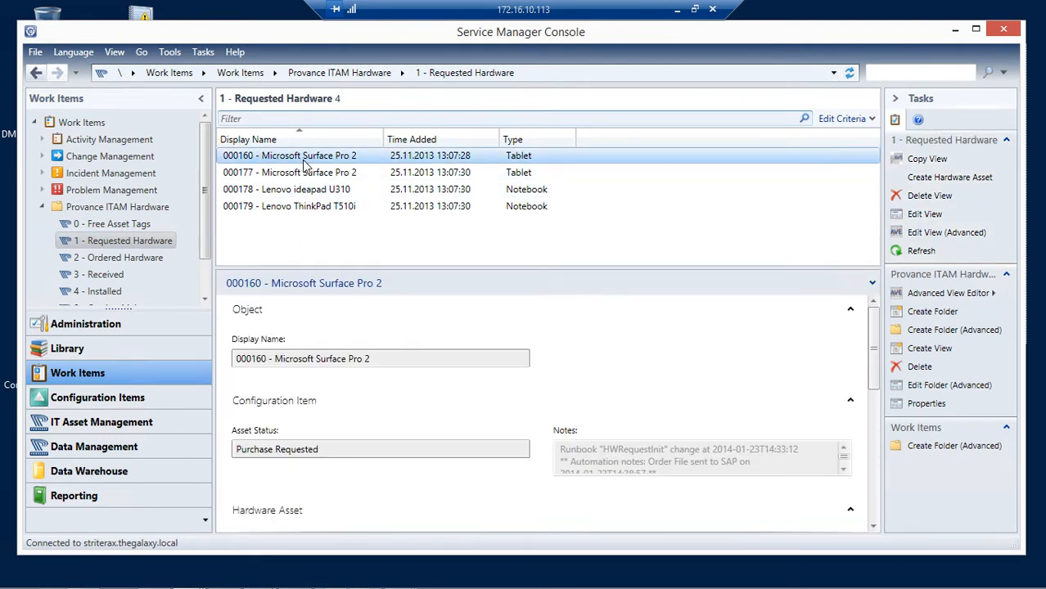
pyautogui.moveTo(378, 275); pyautogui.dragTo(375, 247)
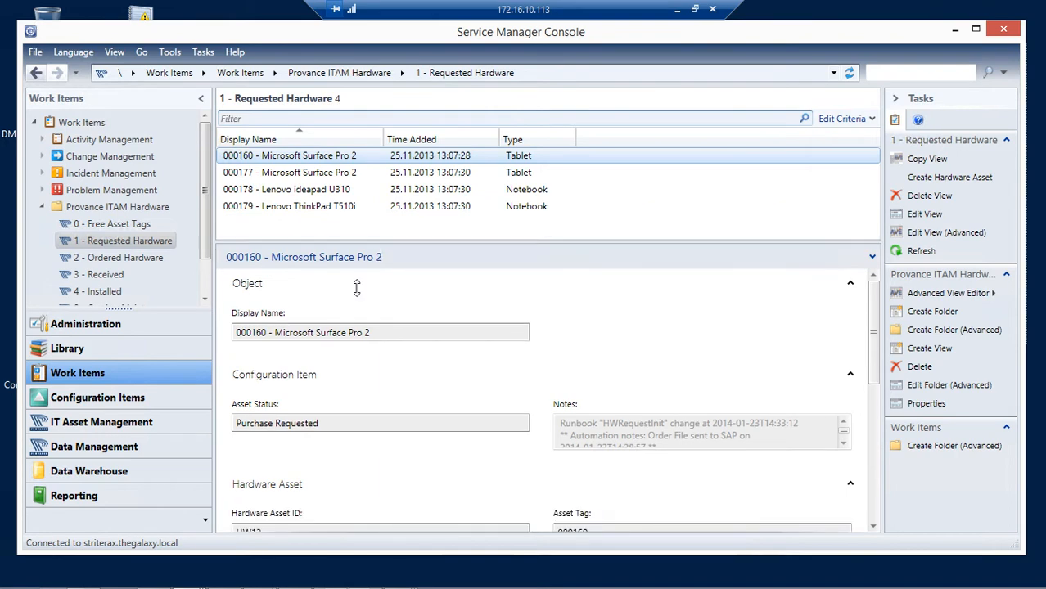
pyautogui.moveTo(876, 323); pyautogui.dragTo(877, 394)
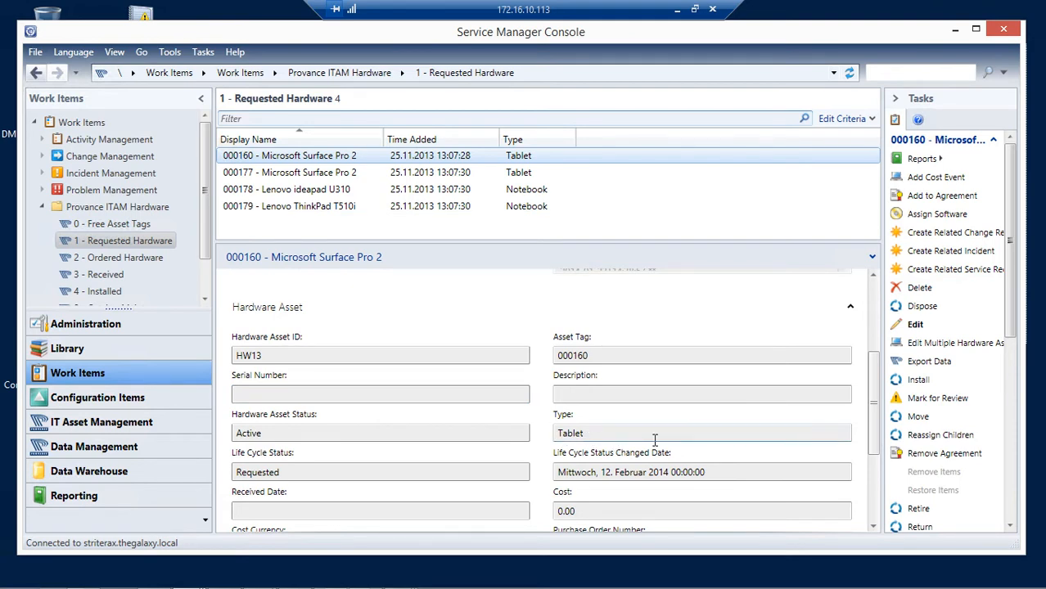
pyautogui.moveTo(877, 383); pyautogui.dragTo(874, 484)
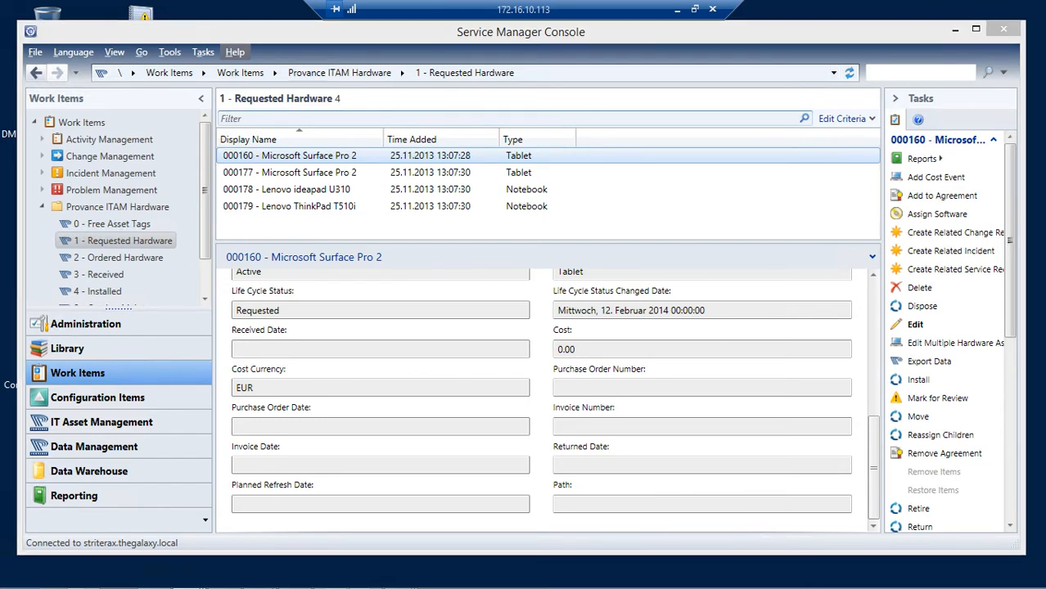
# Switch to Orchestrator Runbook Designer and open the Write PO-Schedued runbook in the ITAM Hardware folder
pyautogui.hotkey('alt', 'Tab')
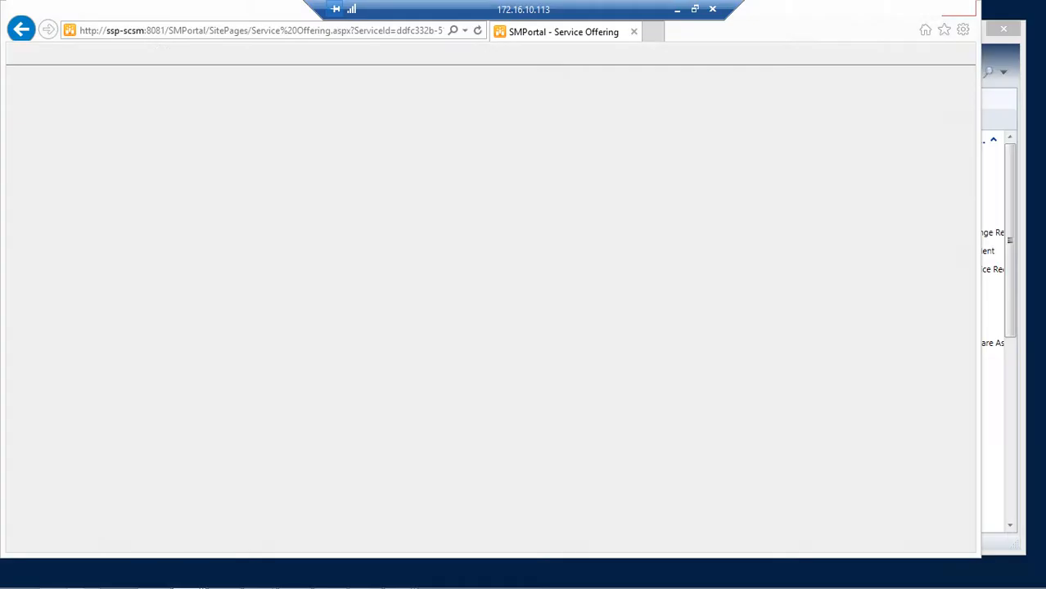
pyautogui.hotkey('alt', 'Tab')
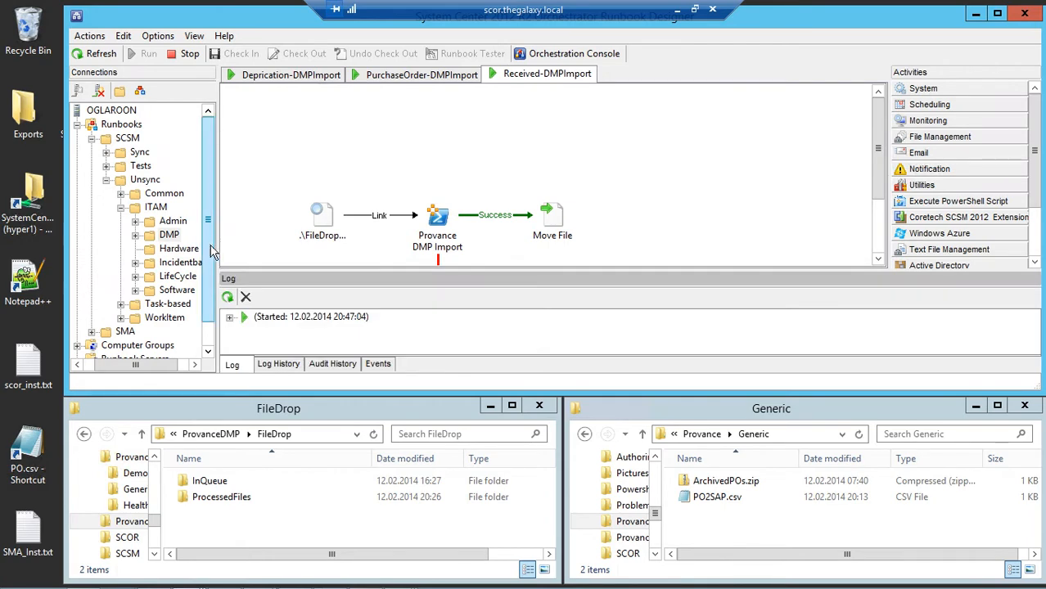
pyautogui.click(185, 249)
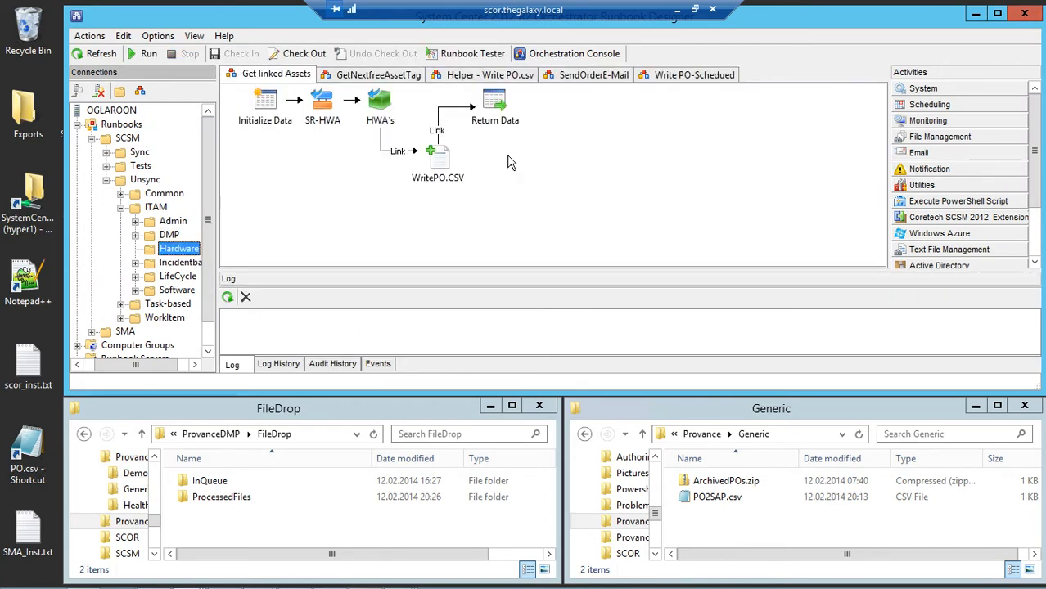
pyautogui.click(683, 77)
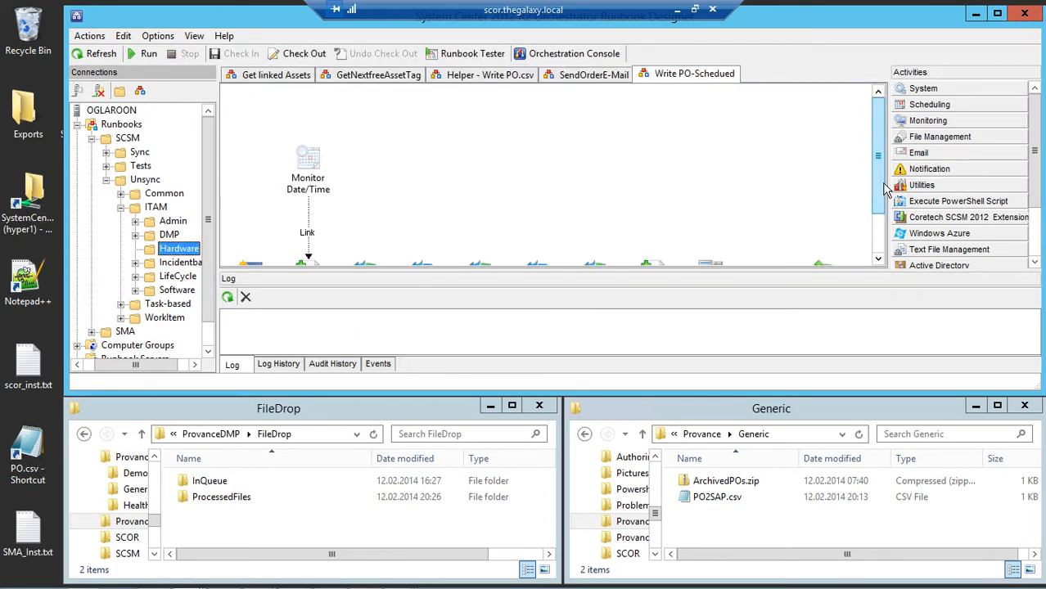
# Permanently delete PO2SAP.csv from the Generic folder and run the Write PO-Schedued runbook
pyautogui.click(738, 537)
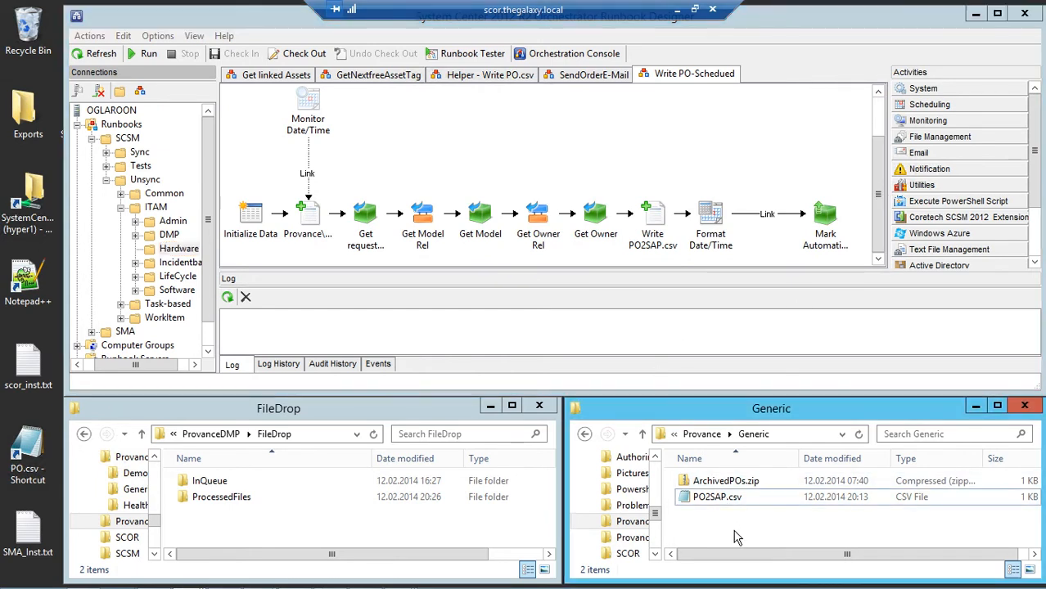
pyautogui.click(734, 504)
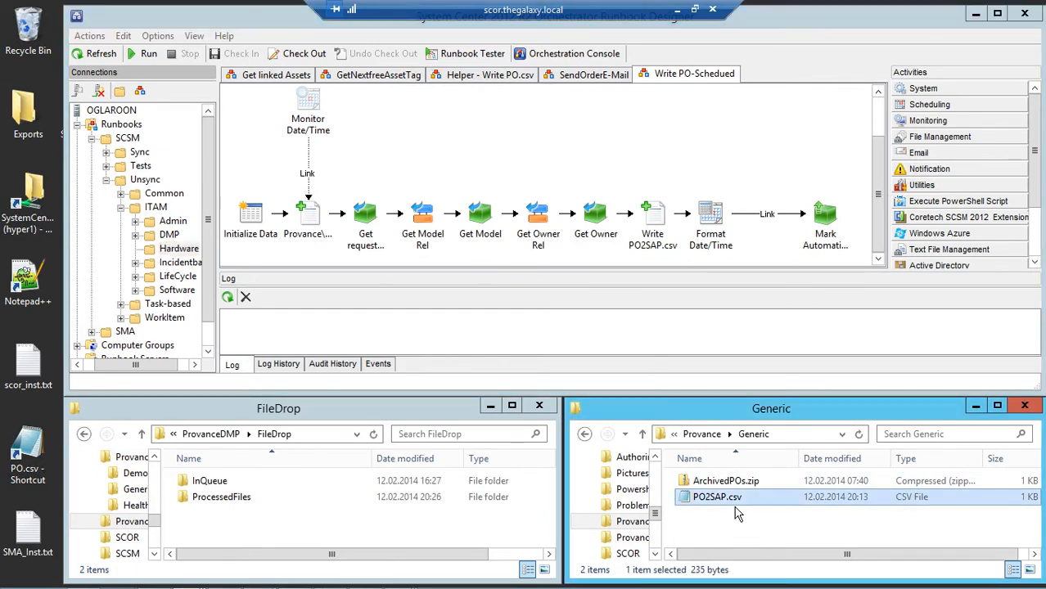
pyautogui.hotkey('shift', 'Delete')
pyautogui.click(582, 366)
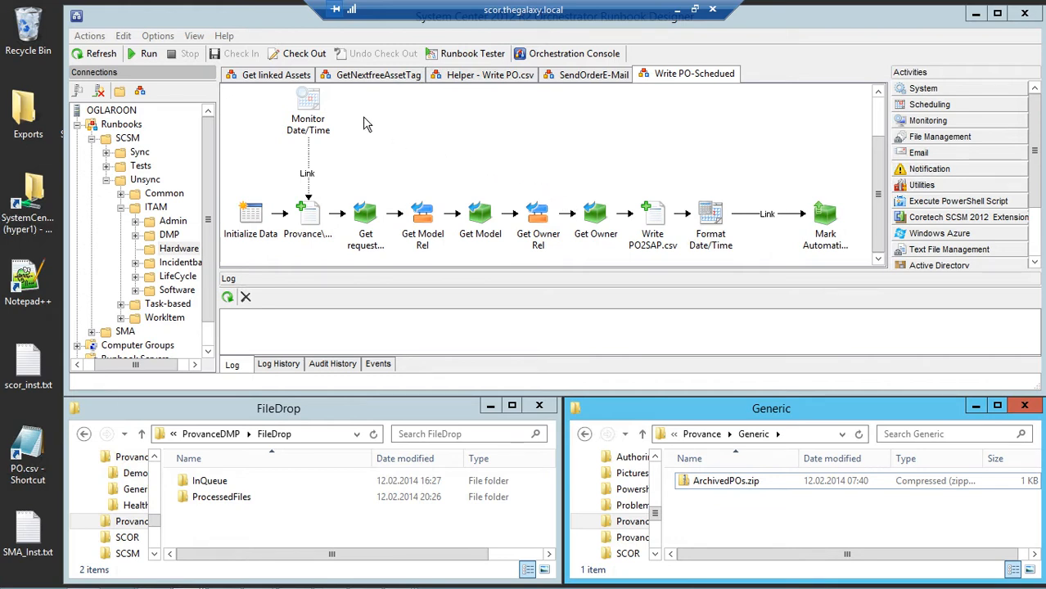
pyautogui.click(149, 53)
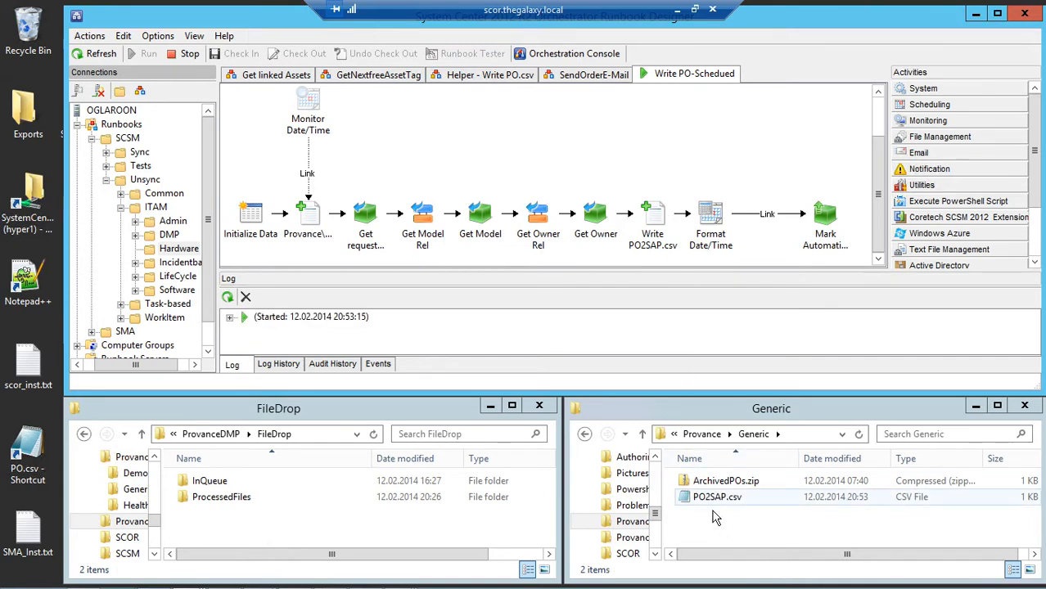
# Inspect the connection, class and filters in the Get requested Assets activity's properties, then close them without changes
pyautogui.click(372, 248)
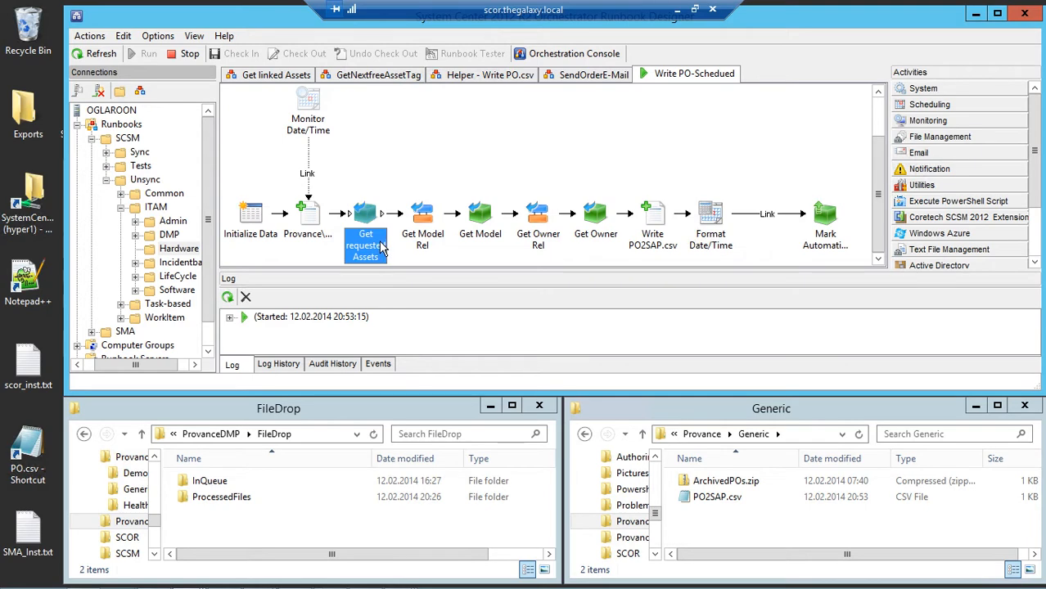
pyautogui.rightClick(383, 249)
pyautogui.click(418, 354)
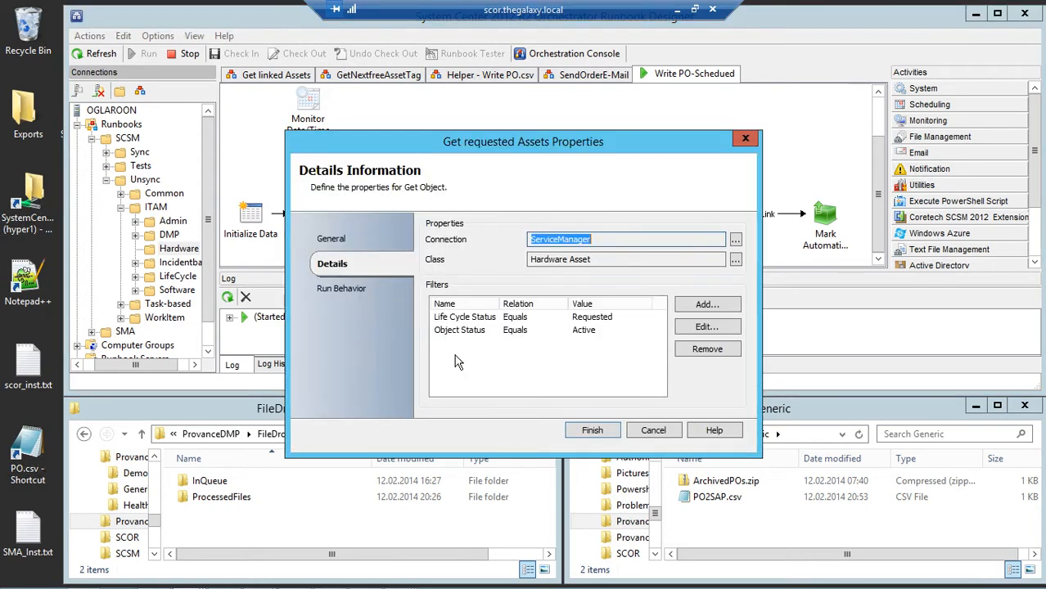
pyautogui.click(655, 432)
# Walk through the runbook's model and owner lookup activities up to Write PO2SAP.csv
pyautogui.click(422, 241)
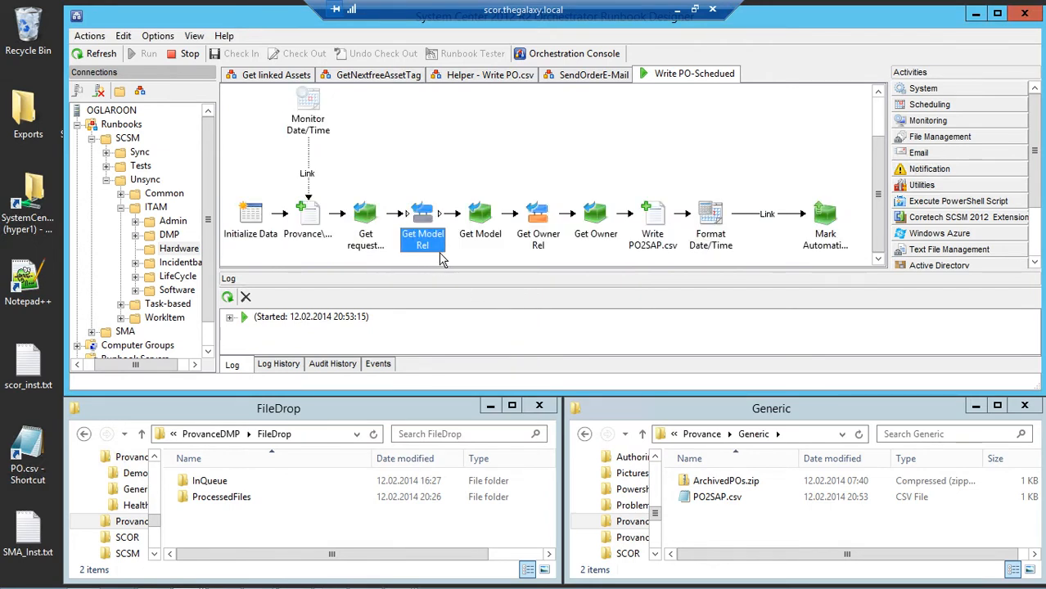
pyautogui.click(483, 239)
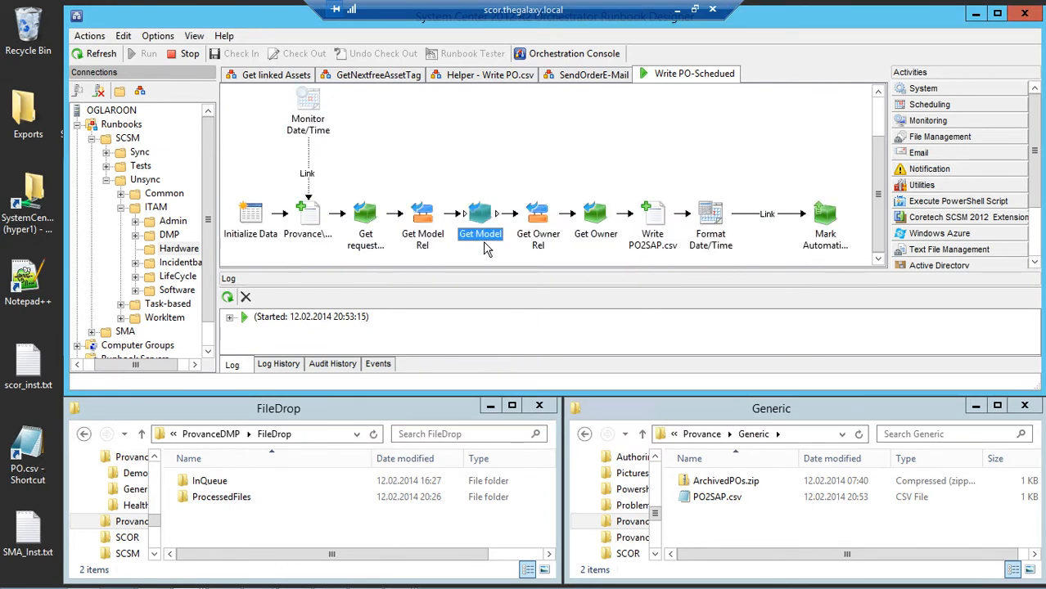
pyautogui.click(537, 244)
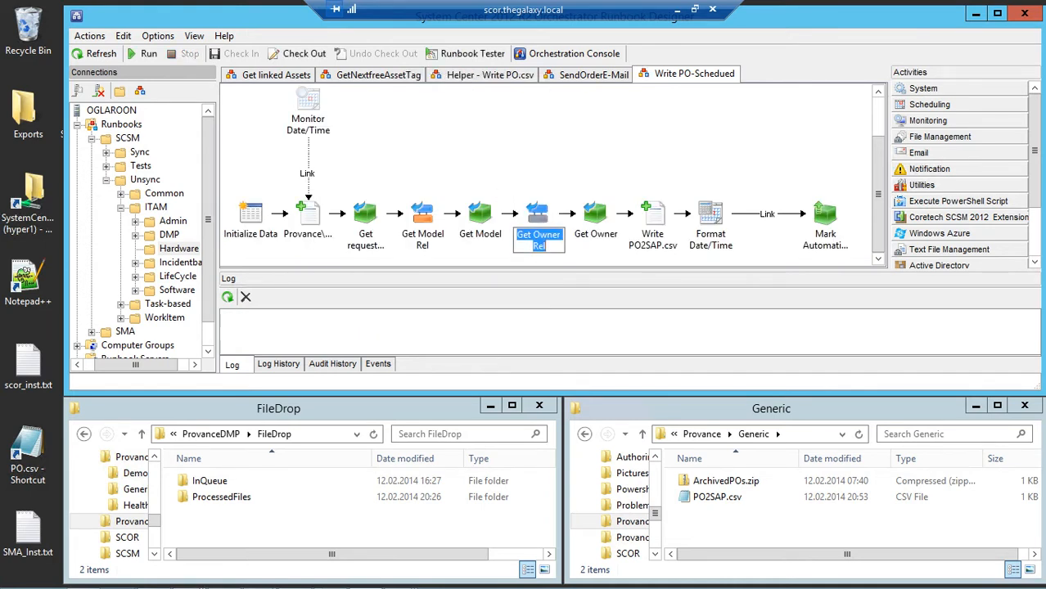
pyautogui.click(670, 166)
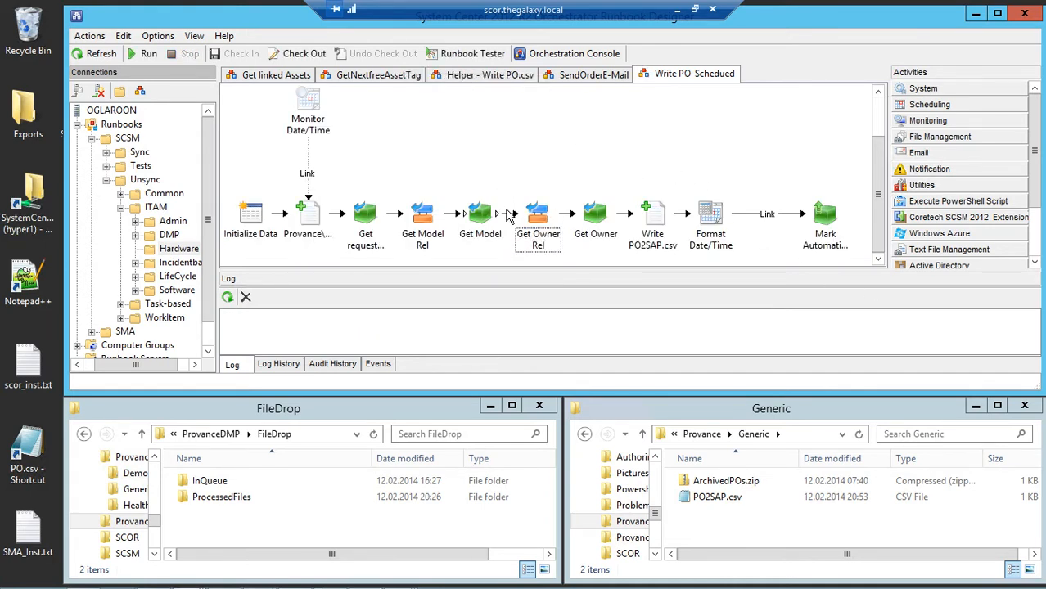
pyautogui.click(601, 239)
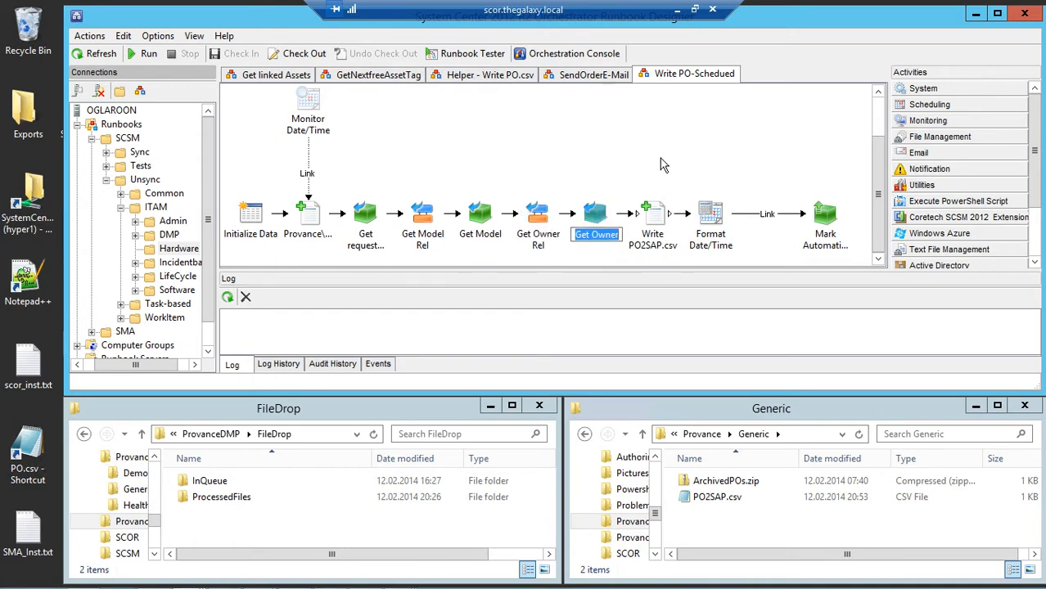
pyautogui.click(659, 239)
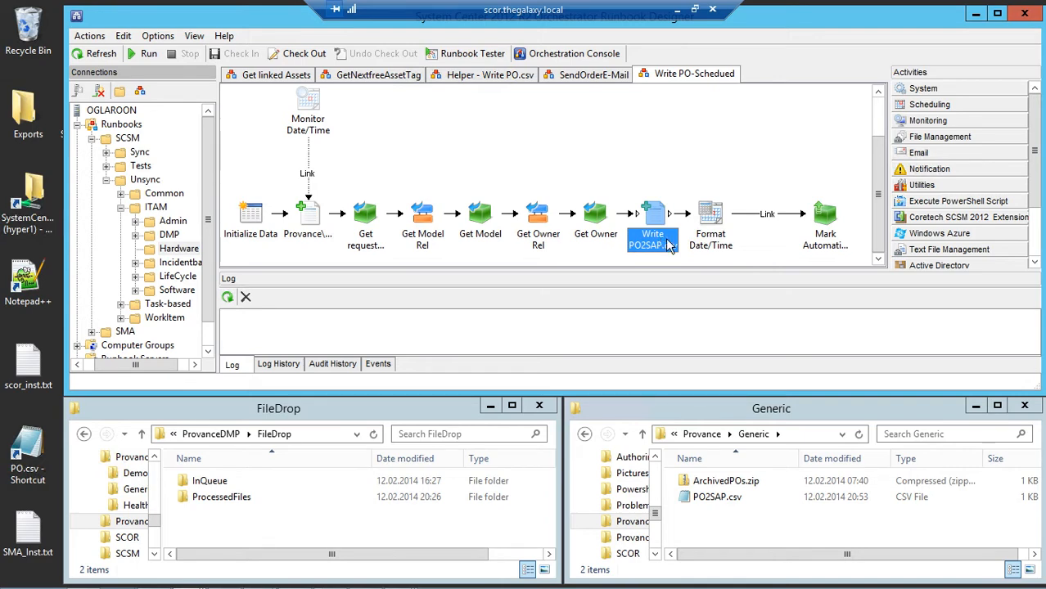
# Inspect the Notes field mapping in the Mark Automation in Notes activity's properties and close them without changes
pyautogui.click(832, 243)
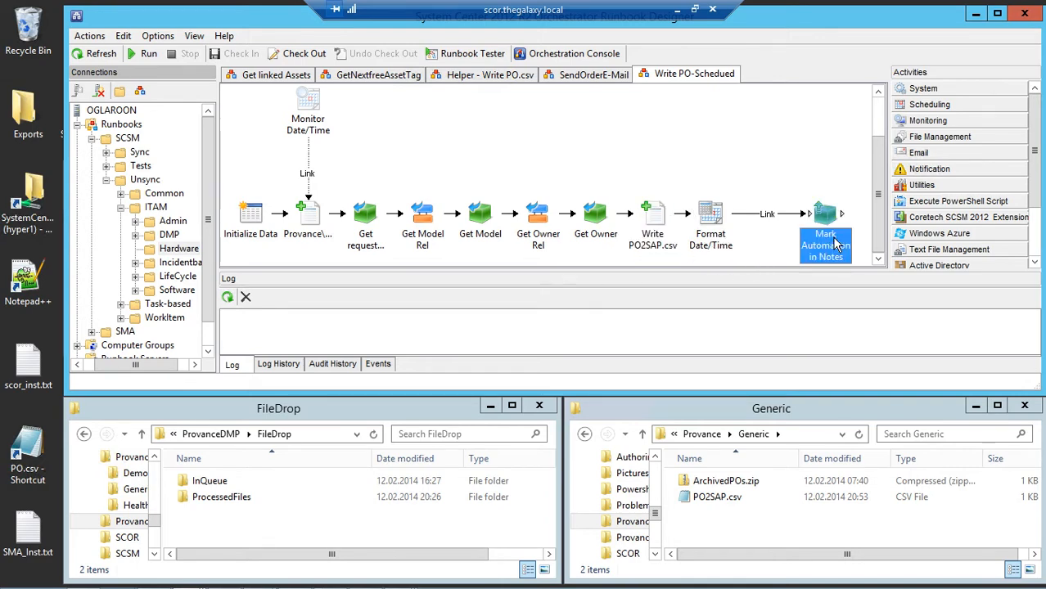
pyautogui.rightClick(834, 244)
pyautogui.click(872, 347)
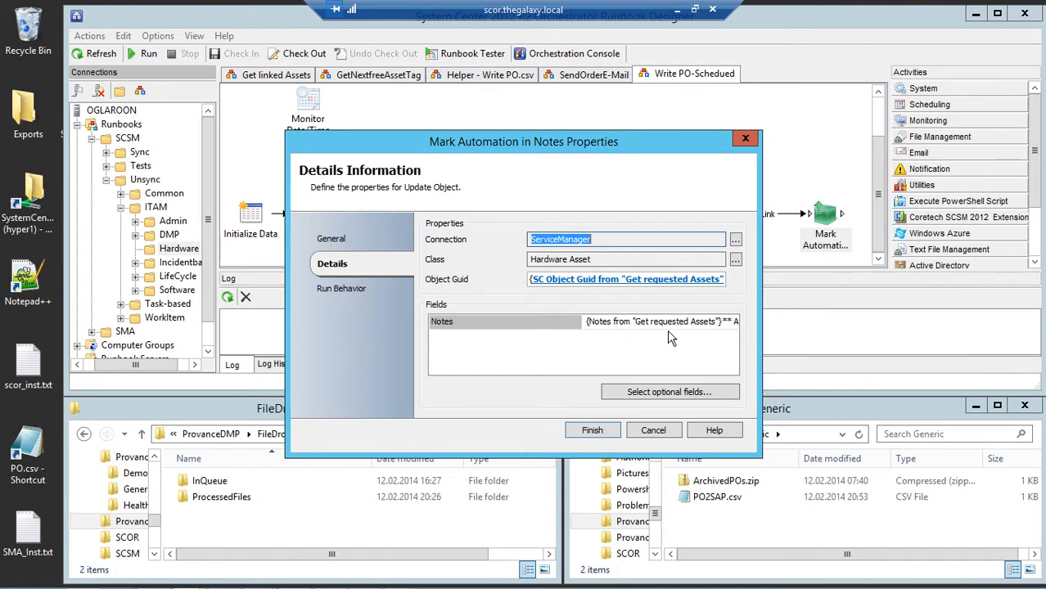
pyautogui.click(654, 431)
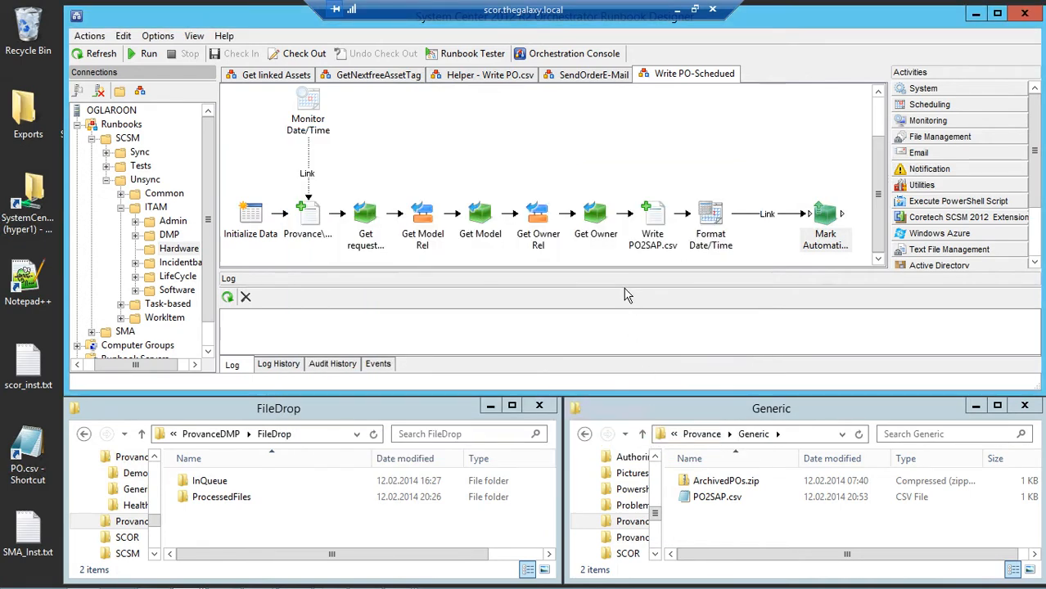
# Open the newly generated PO2SAP.csv in Notepad++, review its model, asset tag and owner entries, and close the editor
pyautogui.rightClick(727, 508)
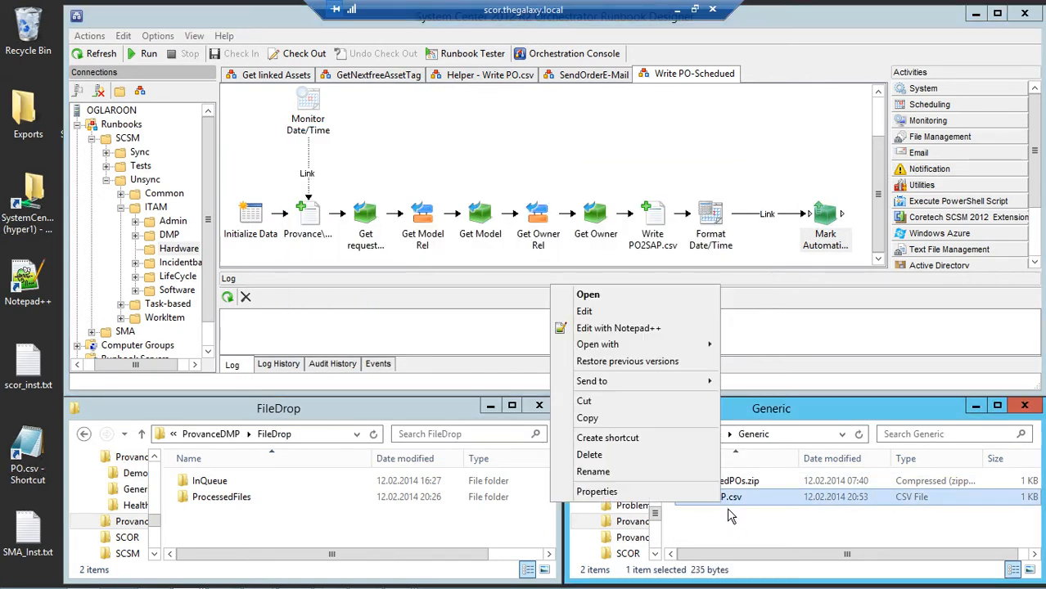
pyautogui.click(618, 328)
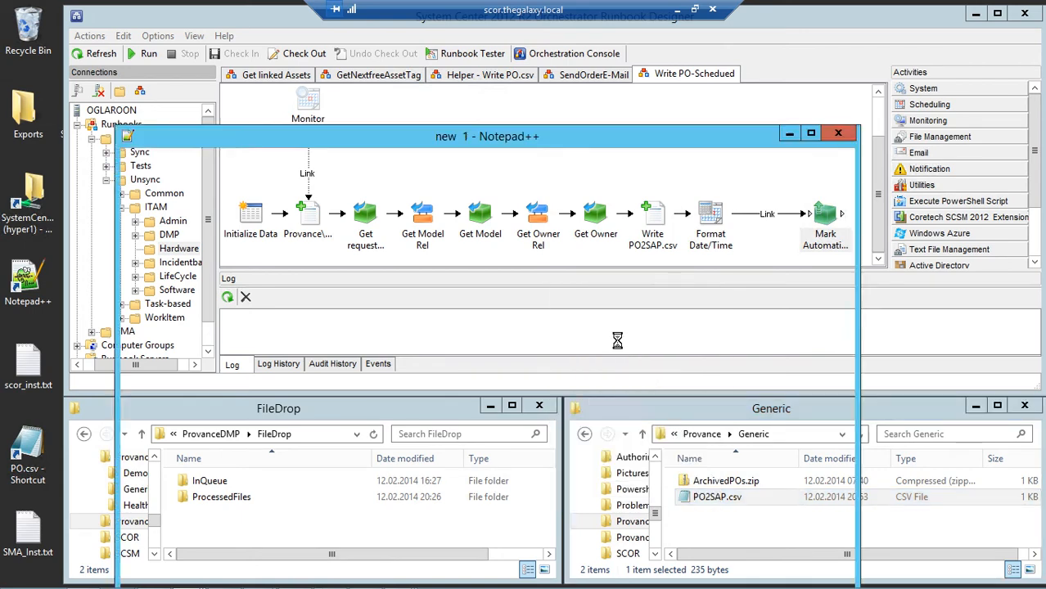
pyautogui.moveTo(417, 136); pyautogui.dragTo(461, 81)
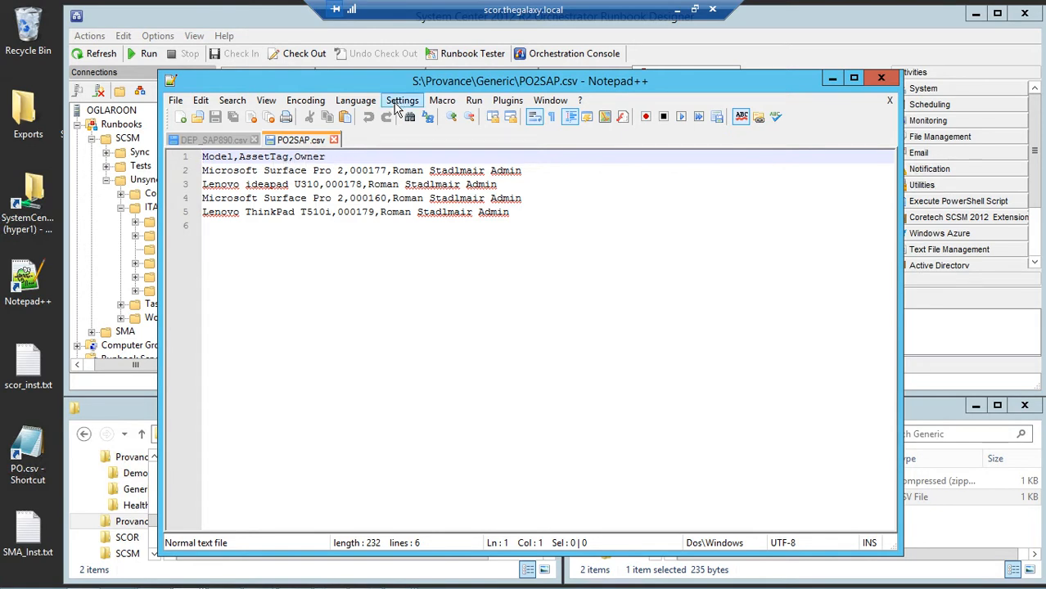
pyautogui.moveTo(393, 88); pyautogui.dragTo(388, 83)
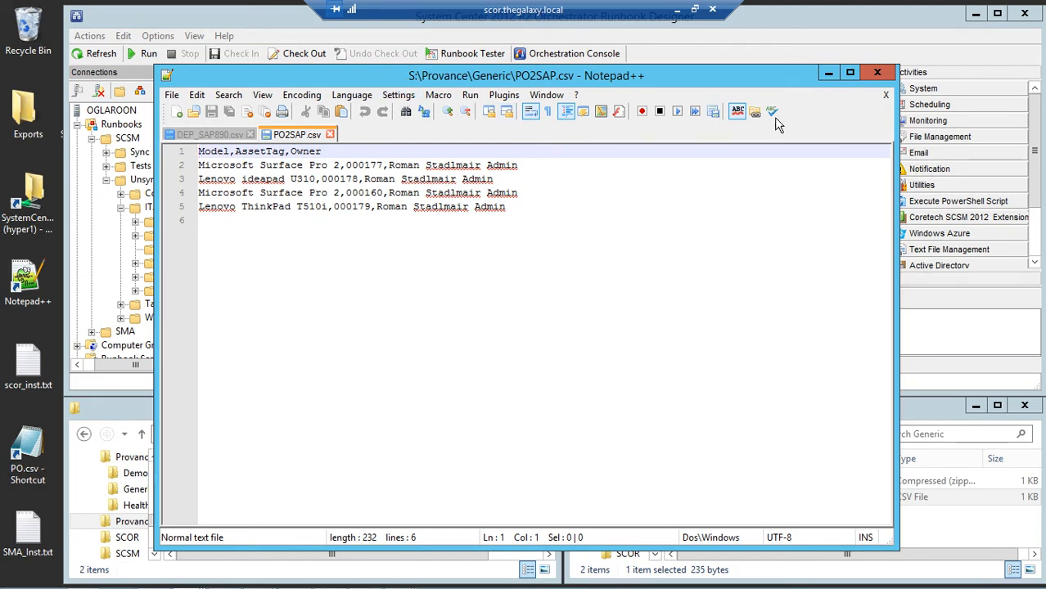
pyautogui.moveTo(397, 171); pyautogui.dragTo(532, 229)
pyautogui.click(530, 213)
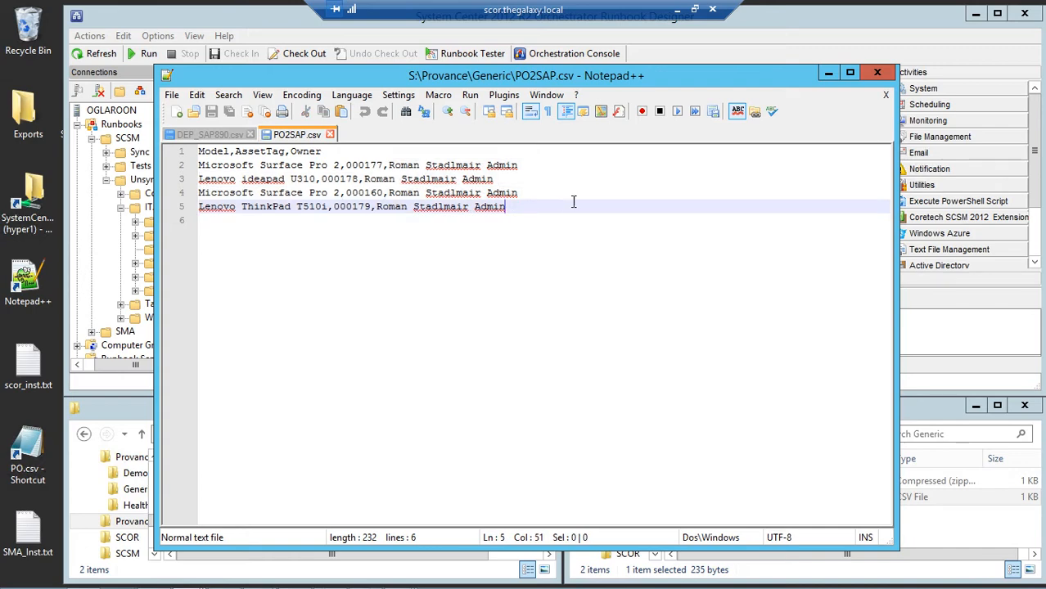
pyautogui.click(876, 74)
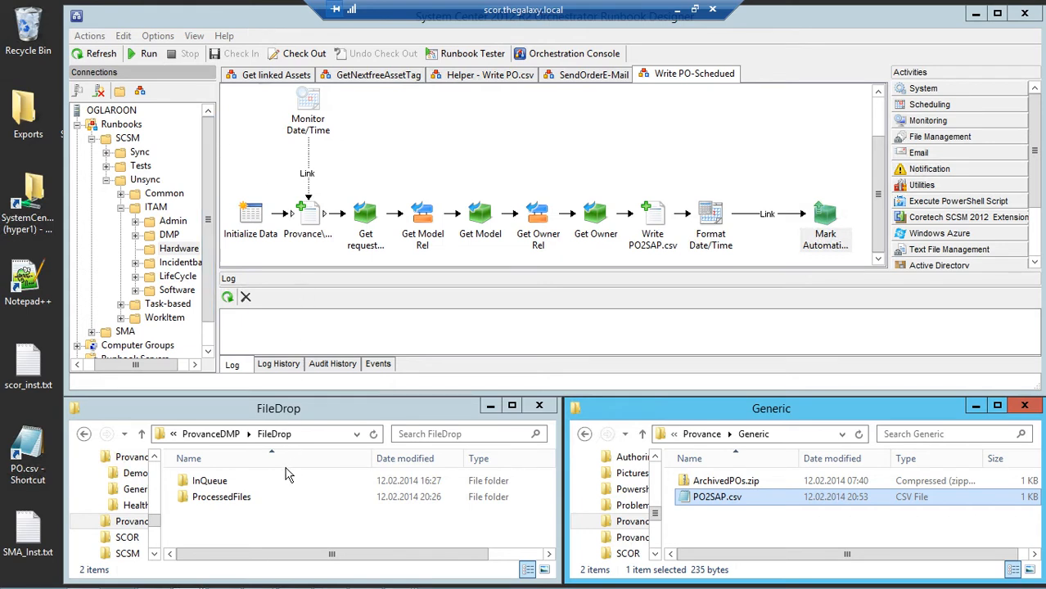
# Open the DMP runbook folder under ITAM and examine the Deprication-DMPImport runbook's import and failure branches
pyautogui.click(242, 522)
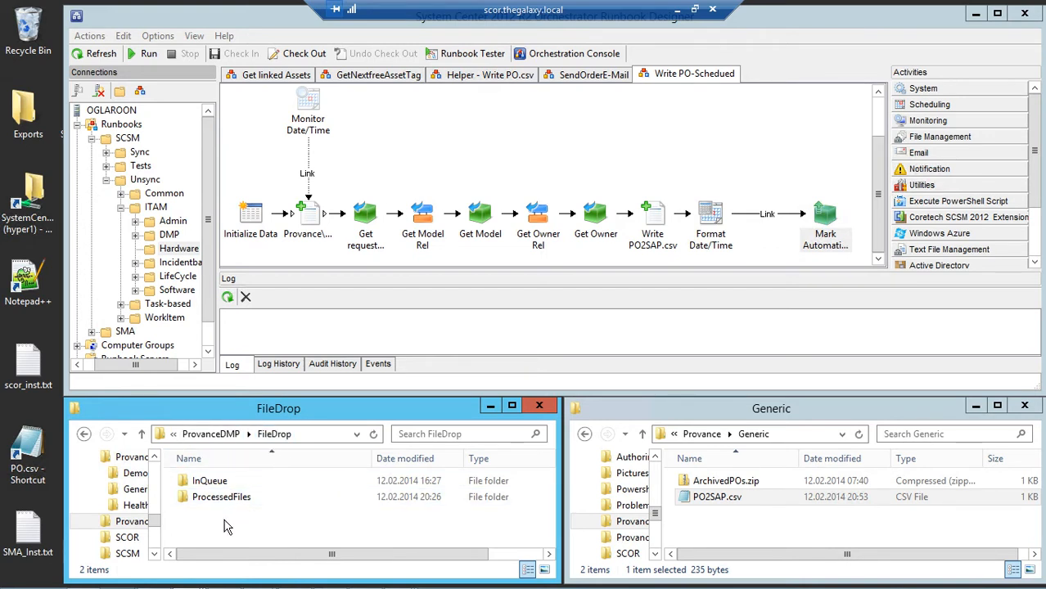
pyautogui.click(172, 236)
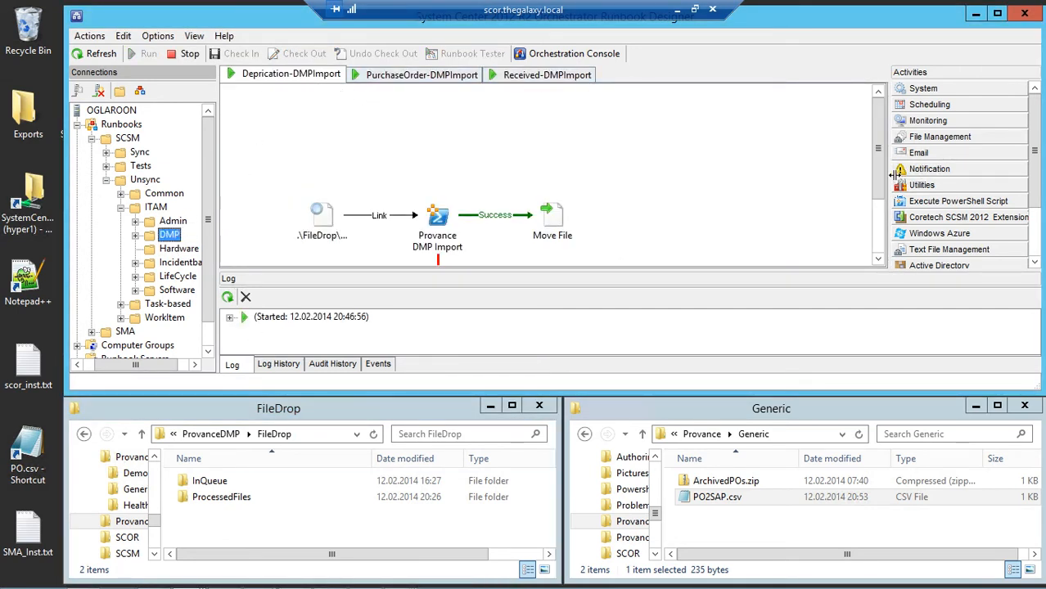
pyautogui.moveTo(882, 173); pyautogui.dragTo(883, 217)
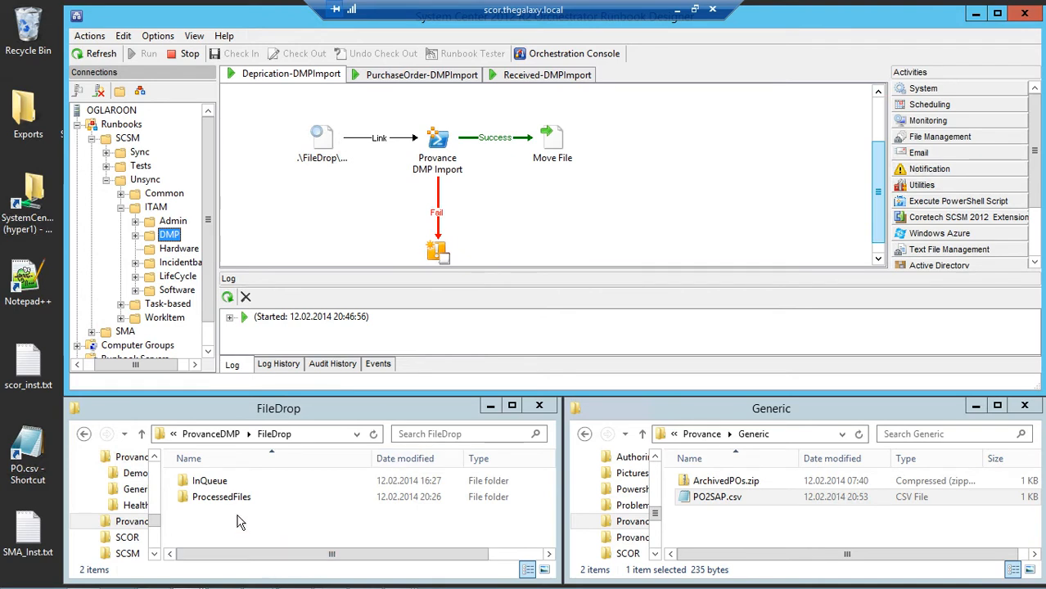
# Open PO_SAP567.csv from the InQueue folder in Notepad++ and review its Tag and PONr entries
pyautogui.doubleClick(211, 481)
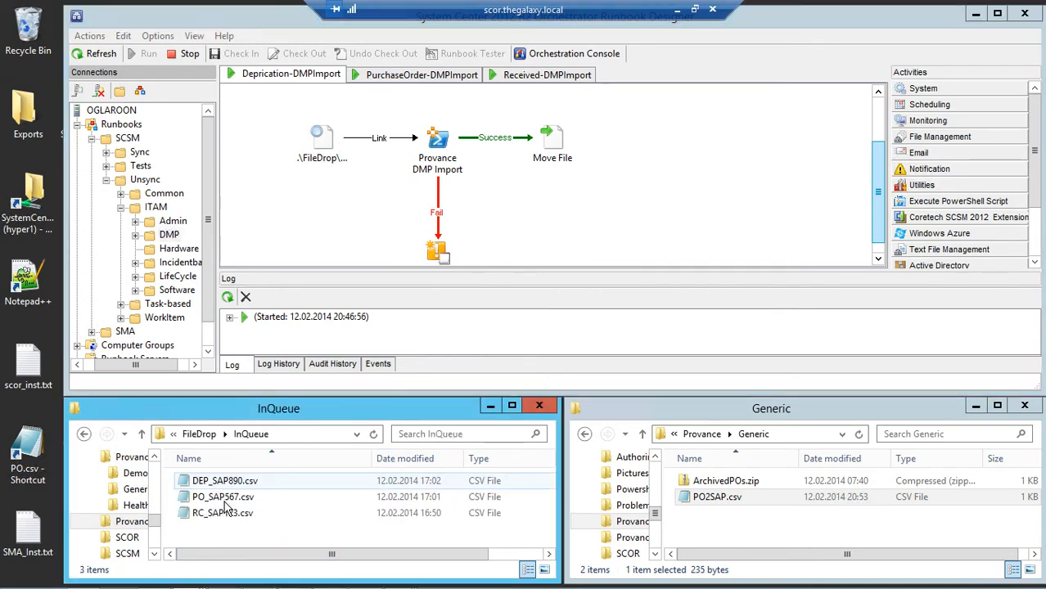
pyautogui.click(224, 502)
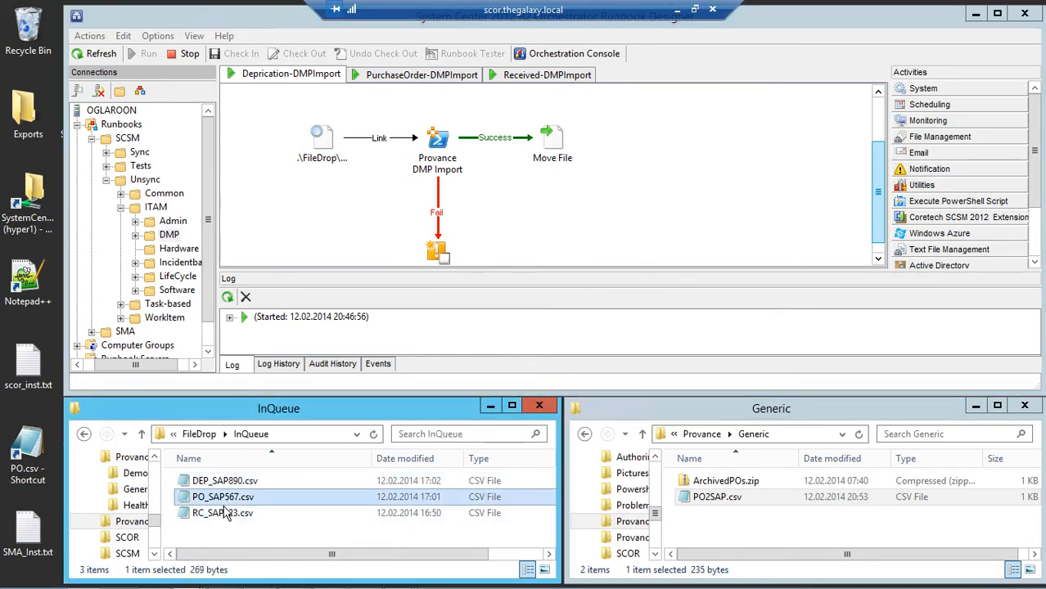
pyautogui.rightClick(216, 497)
pyautogui.click(162, 327)
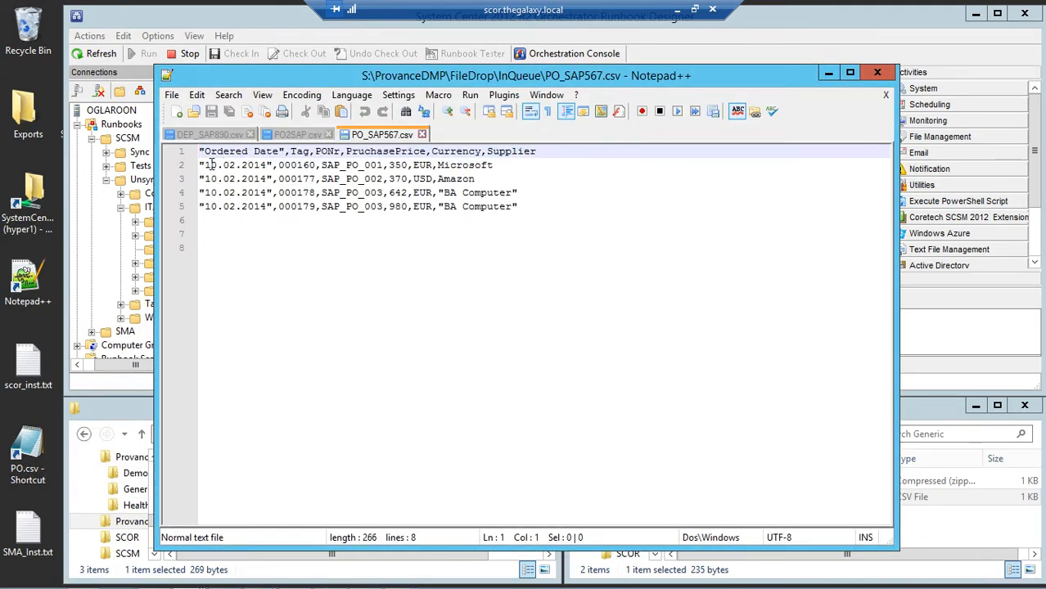
pyautogui.moveTo(278, 168); pyautogui.dragTo(320, 169)
pyautogui.click(318, 153)
pyautogui.moveTo(320, 167); pyautogui.dragTo(382, 168)
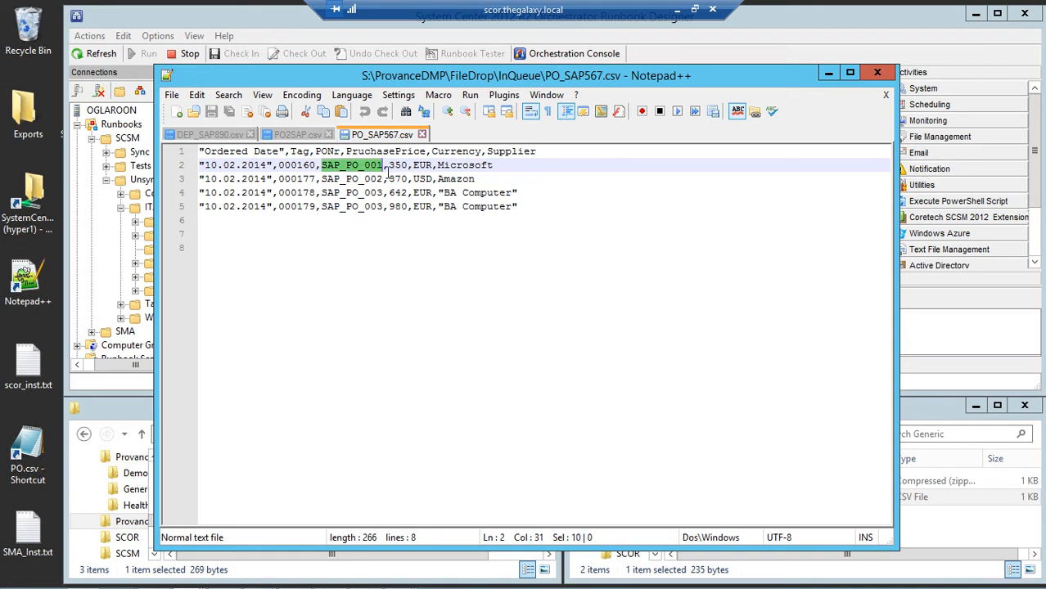
pyautogui.click(353, 154)
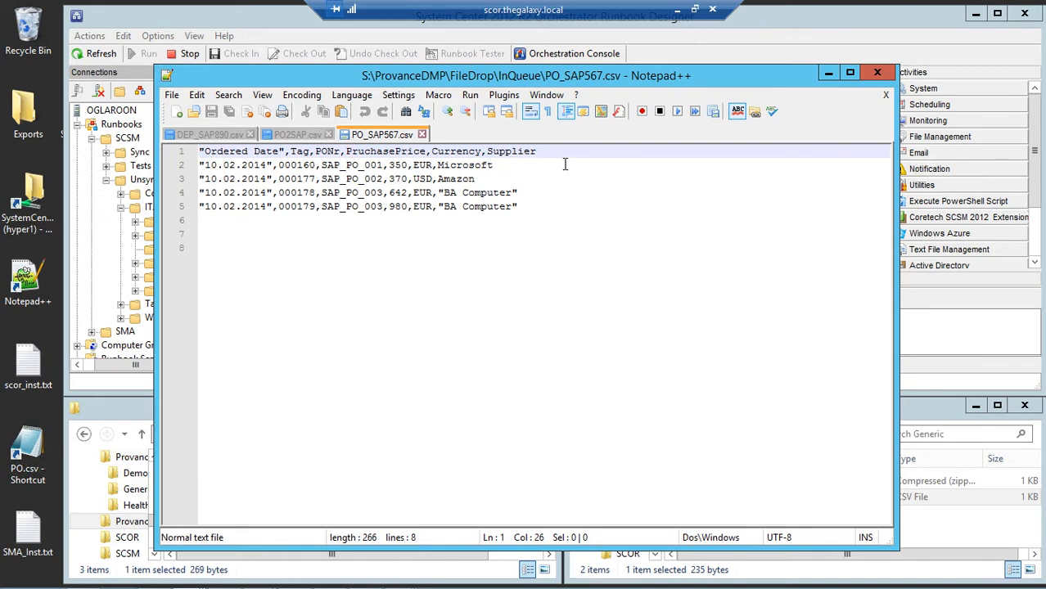
# Close the PO_SAP567.csv, PO2SAP.csv and DEP_SAP890.csv files and exit the text editor
pyautogui.click(422, 134)
pyautogui.click(330, 134)
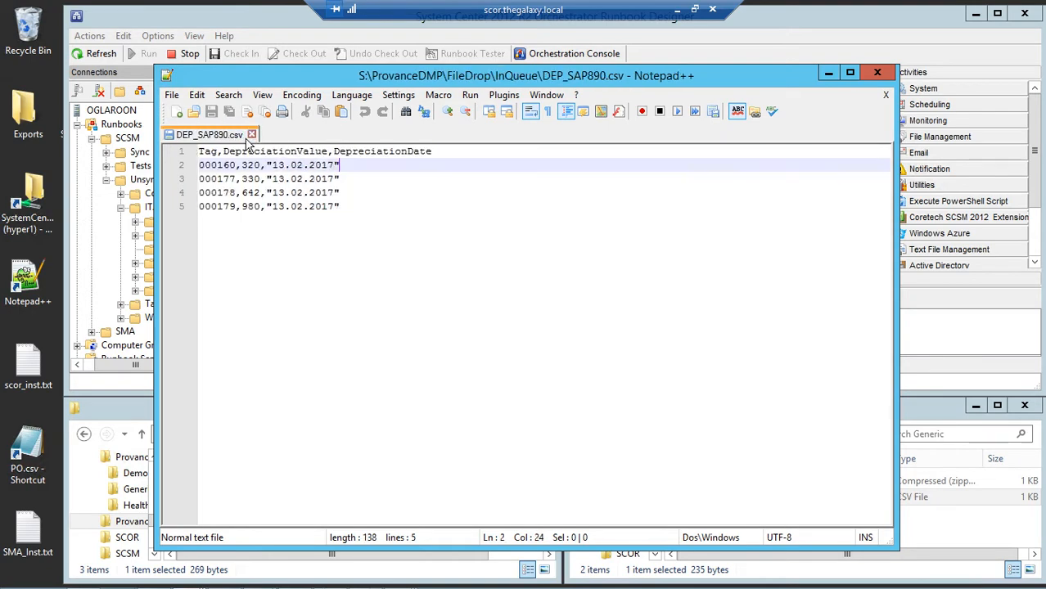
pyautogui.click(249, 134)
pyautogui.click(876, 73)
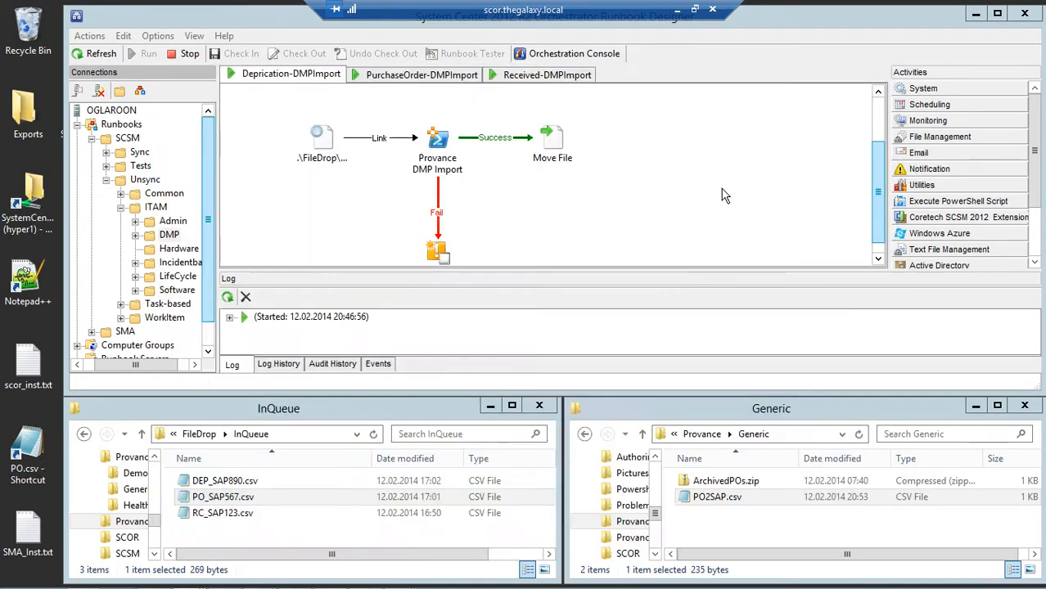
# Copy PO_SAP567.csv from the InQueue folder into its parent FileDrop folder
pyautogui.rightClick(255, 499)
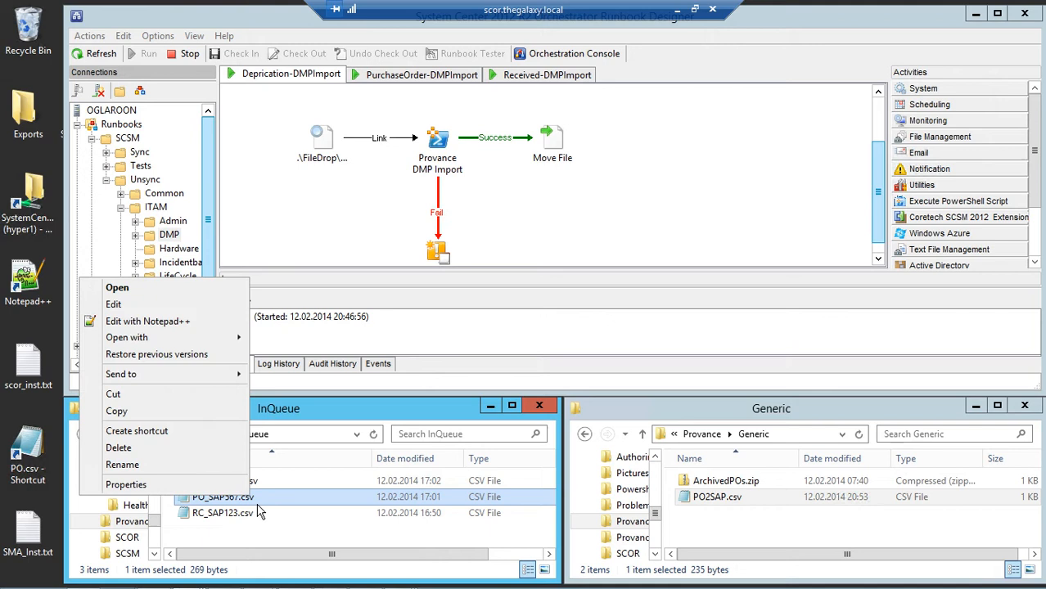
pyautogui.click(159, 415)
pyautogui.click(200, 435)
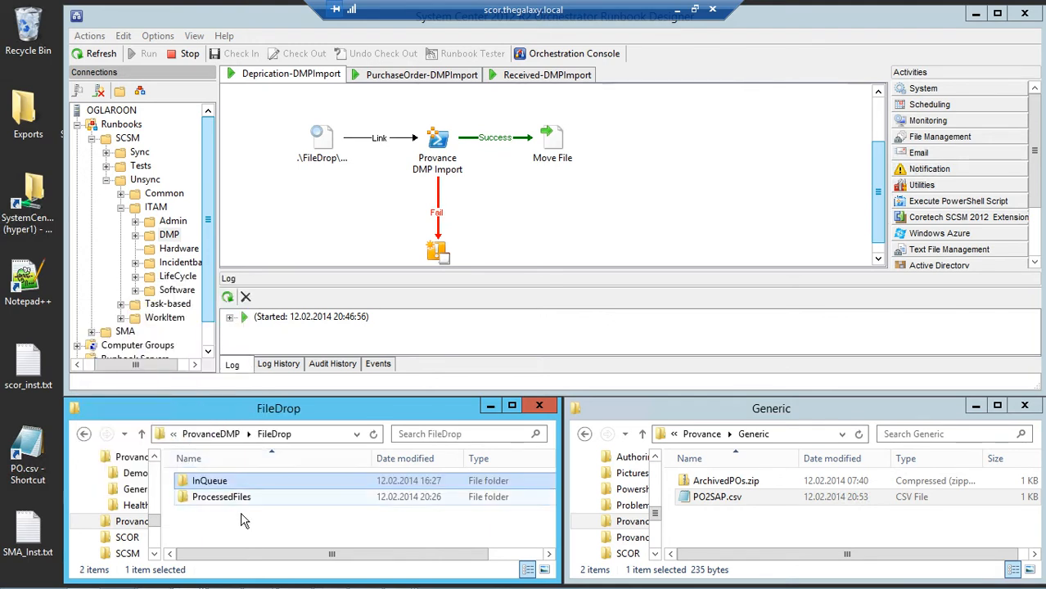
pyautogui.rightClick(250, 540)
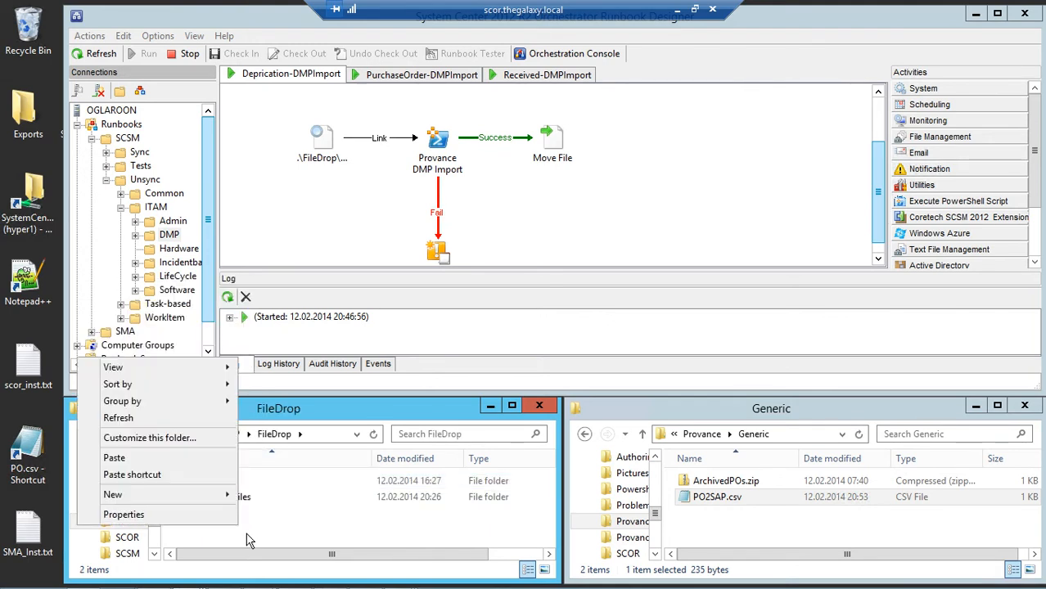
pyautogui.click(141, 463)
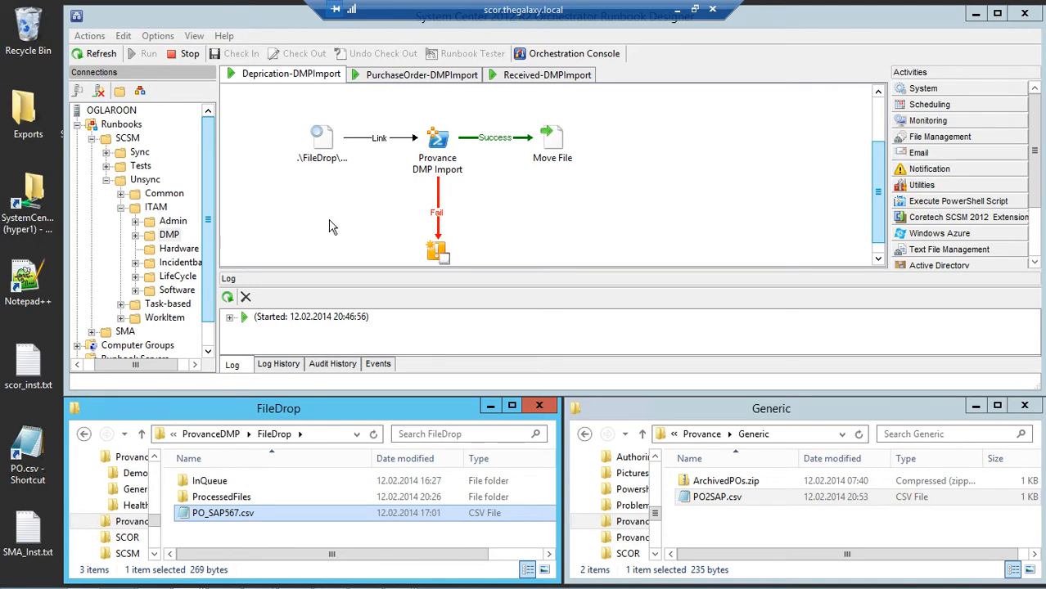
# Show the PurchaseOrder-DMPImport runbook, inspect its file monitor's folder and file name filter, and close the properties without changes
pyautogui.click(420, 76)
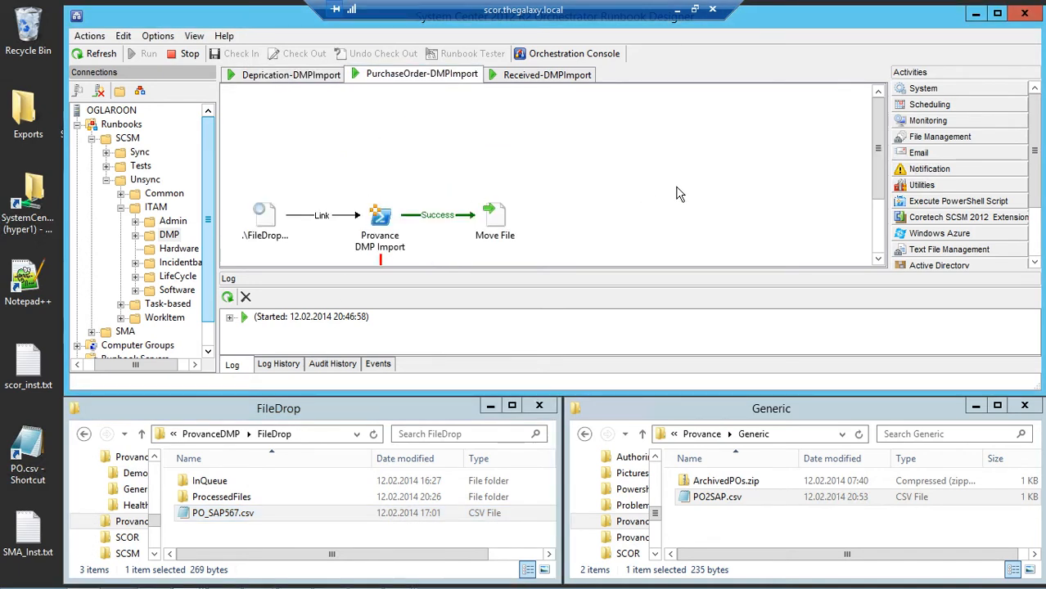
pyautogui.moveTo(881, 178); pyautogui.dragTo(877, 234)
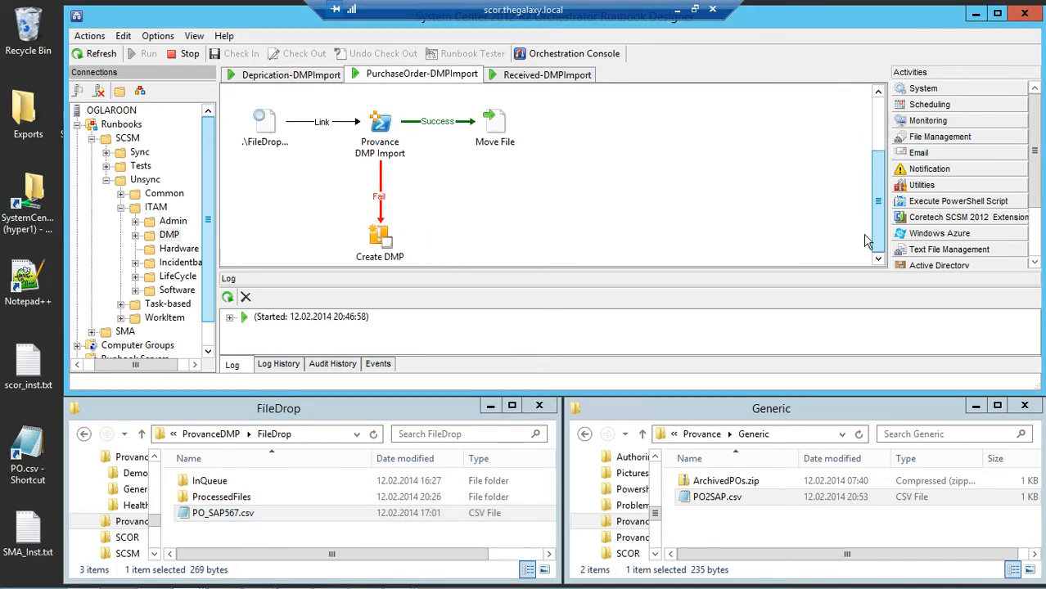
pyautogui.rightClick(268, 145)
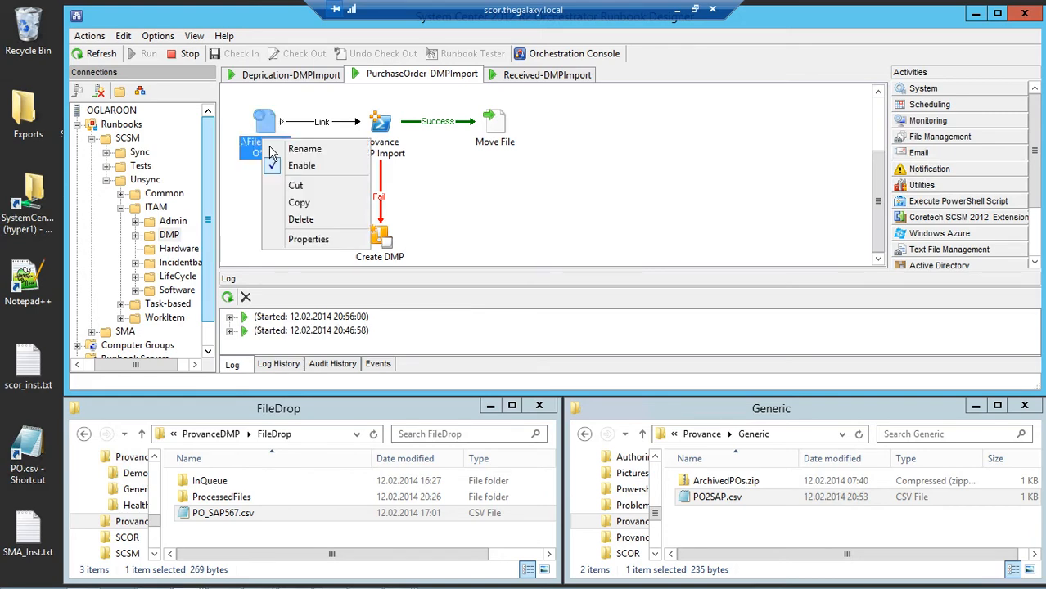
pyautogui.click(309, 240)
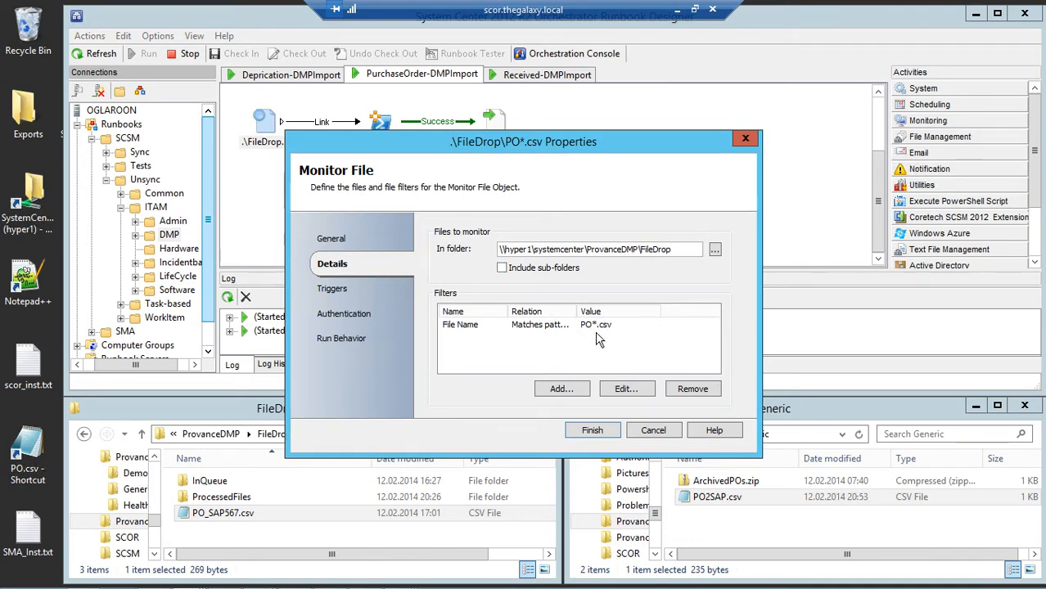
pyautogui.click(655, 434)
# Open the Provance DMP Import activity's properties and expand PS Script 01 in an enlarged editor window
pyautogui.click(378, 145)
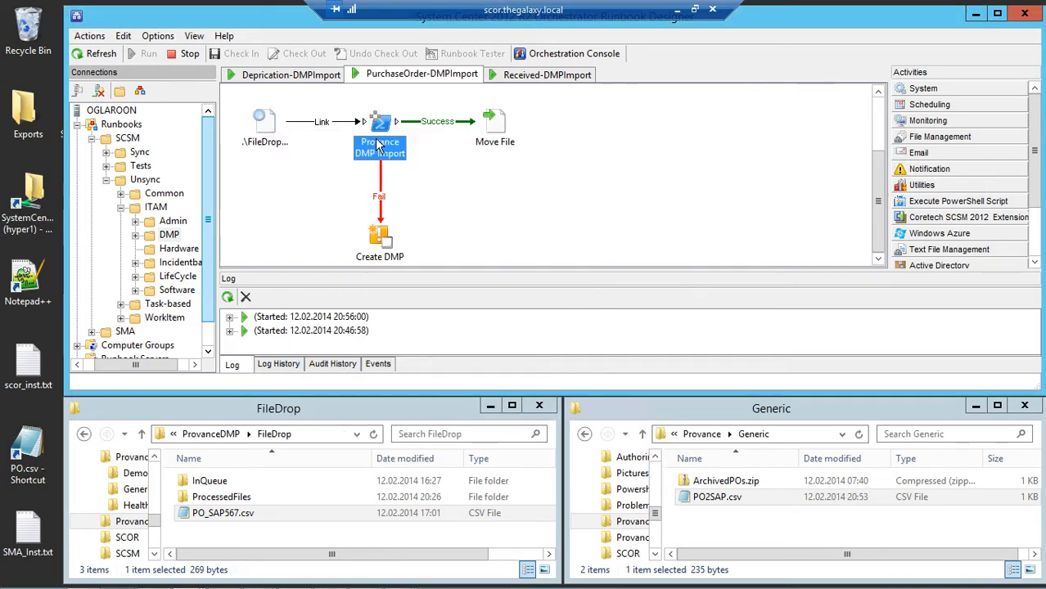
pyautogui.rightClick(378, 145)
pyautogui.click(423, 262)
pyautogui.click(639, 244)
pyautogui.rightClick(640, 254)
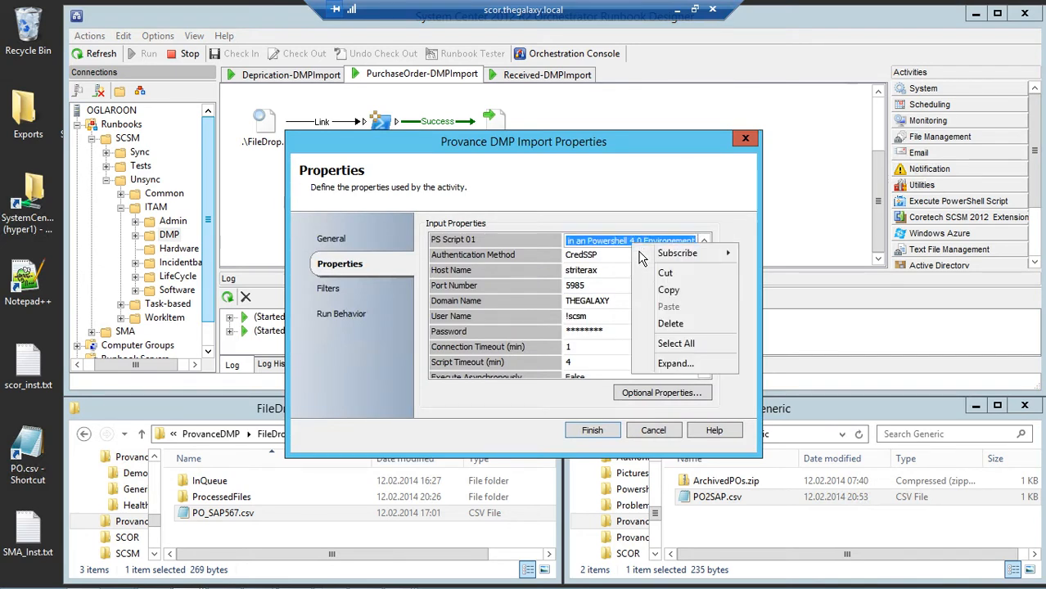
pyautogui.click(675, 364)
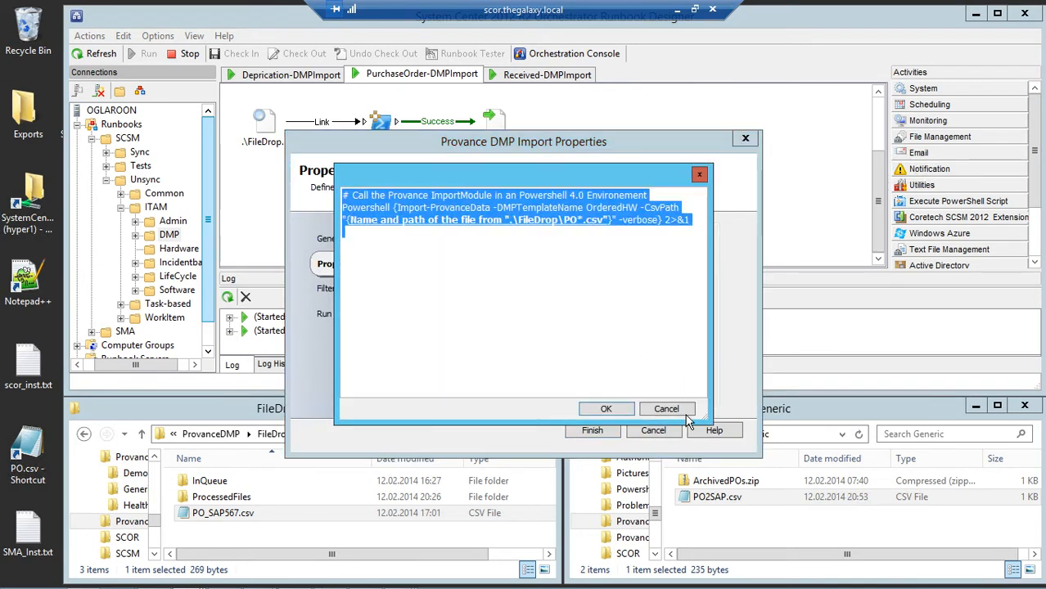
pyautogui.moveTo(710, 424); pyautogui.dragTo(1000, 385)
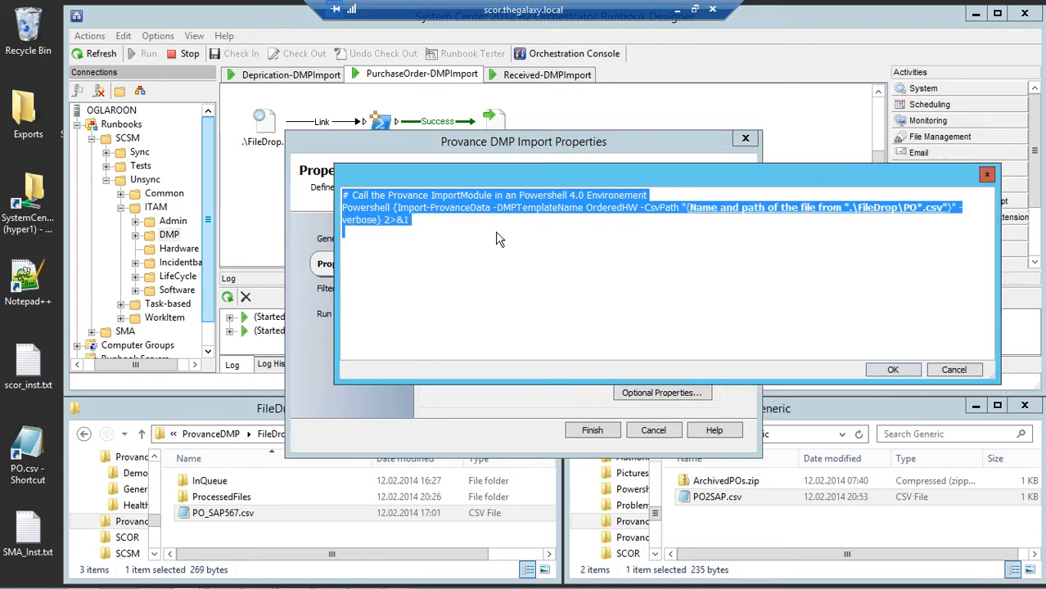
# Examine the Powershell call and the Import-ProvanceData command in the script, and close the activity's properties without changes
pyautogui.click(372, 221)
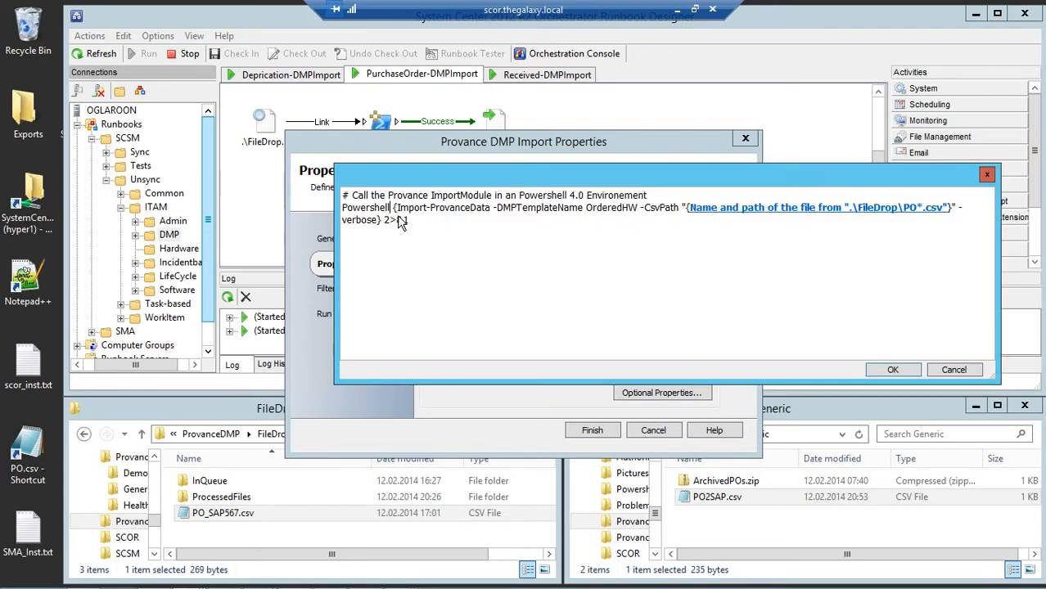
pyautogui.moveTo(390, 211); pyautogui.dragTo(338, 214)
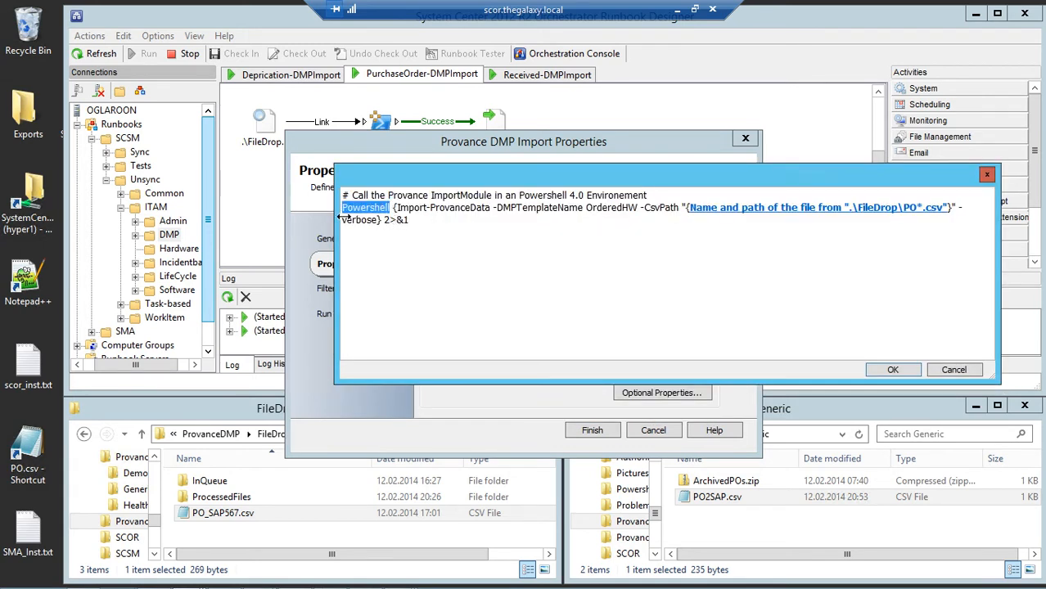
pyautogui.click(399, 210)
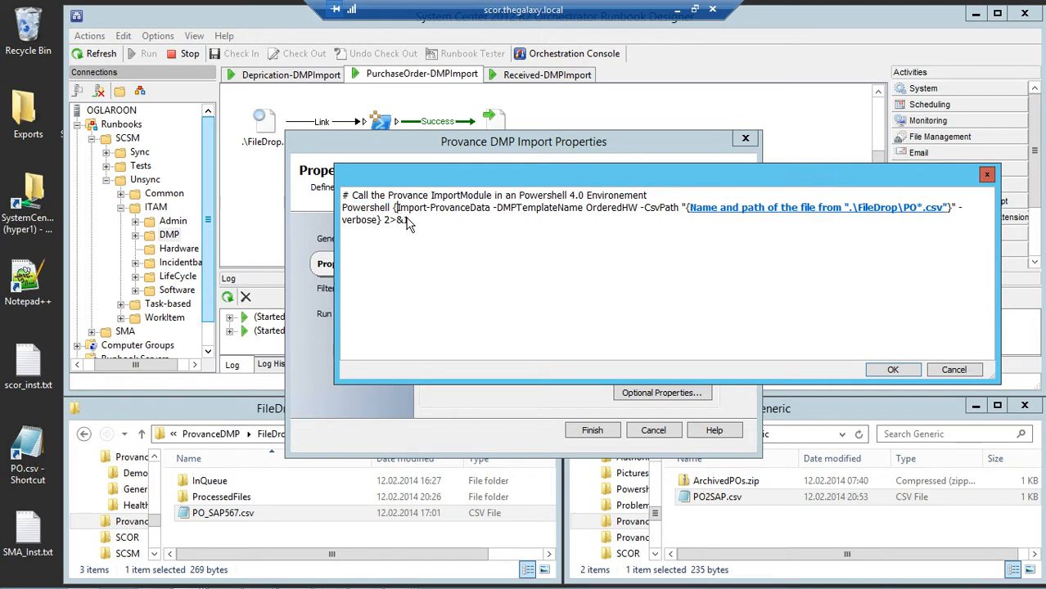
pyautogui.moveTo(407, 221); pyautogui.dragTo(509, 221)
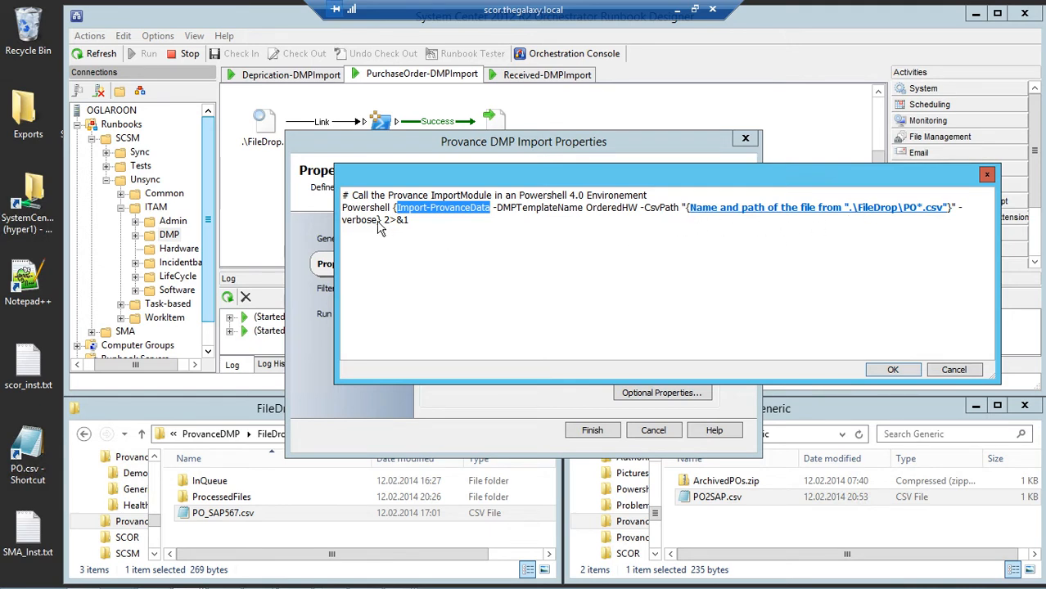
pyautogui.click(952, 374)
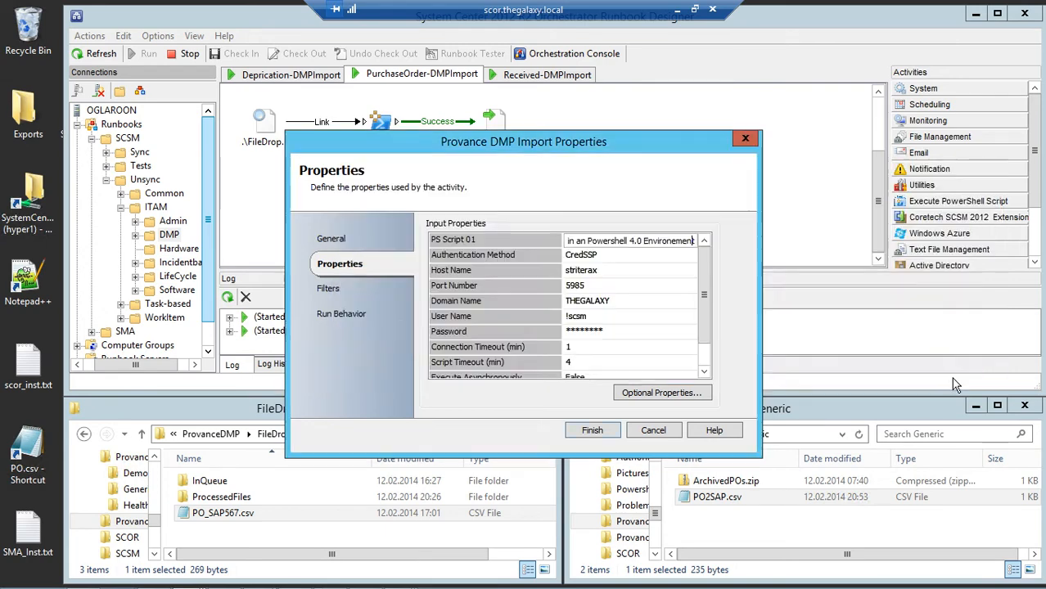
pyautogui.click(653, 431)
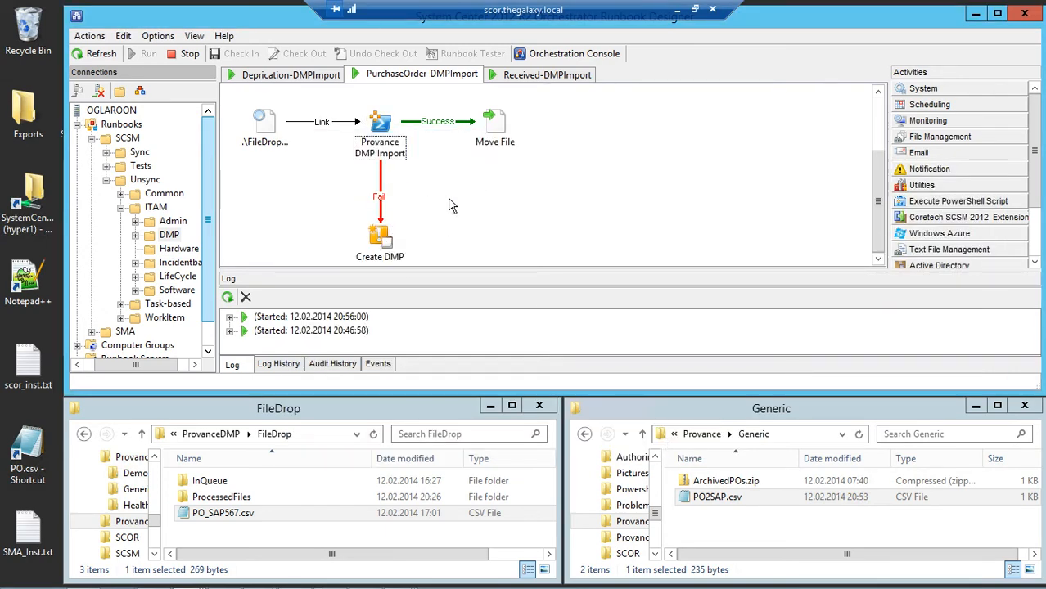
# Point out the Create DMP failure activity, inspect the Move File activity's source and destination details, and close them without changes
pyautogui.click(391, 243)
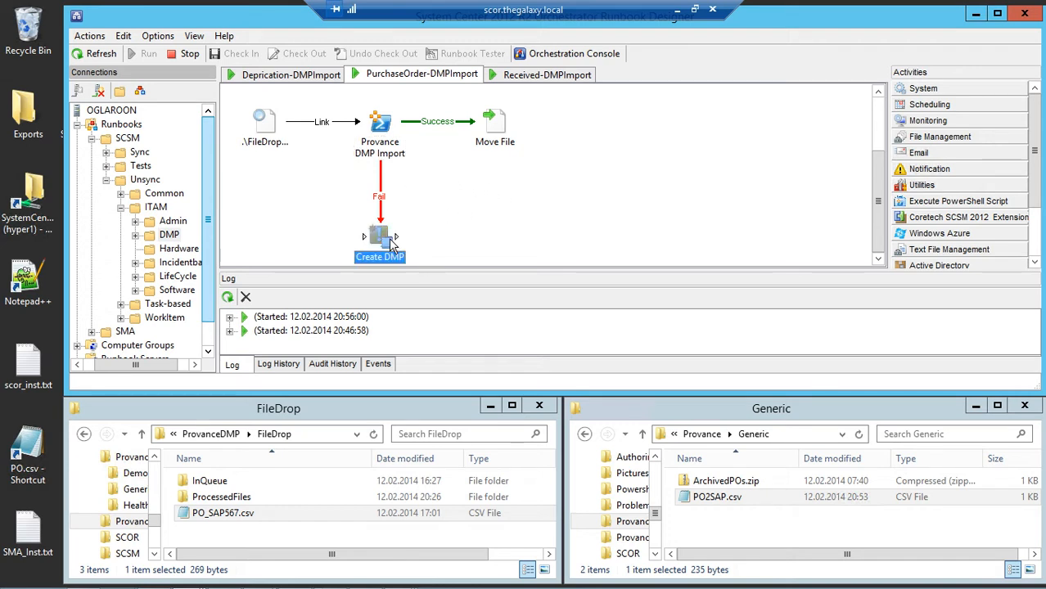
pyautogui.rightClick(494, 135)
pyautogui.click(542, 267)
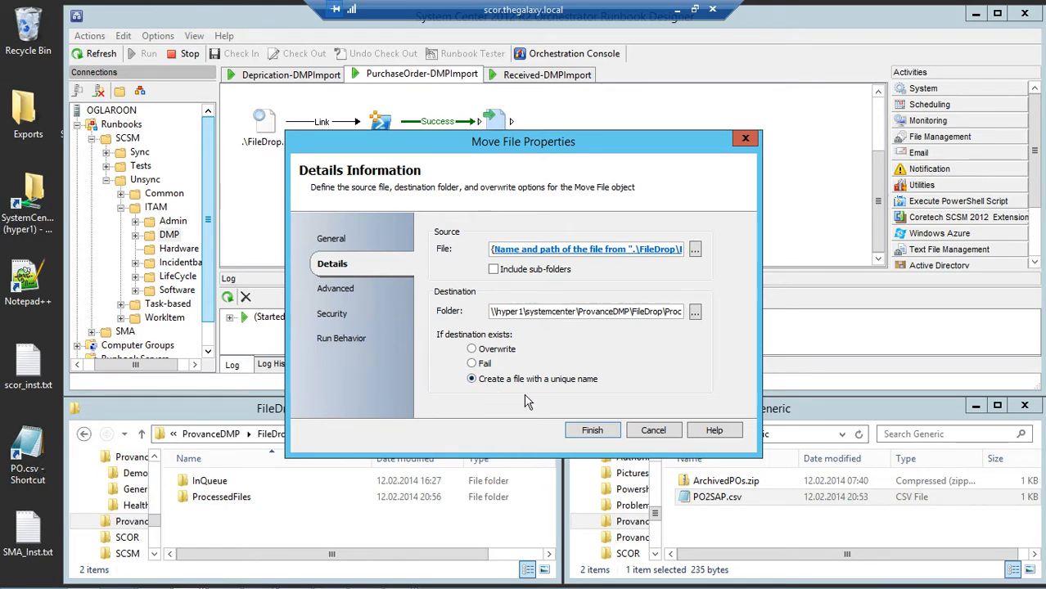
pyautogui.click(653, 436)
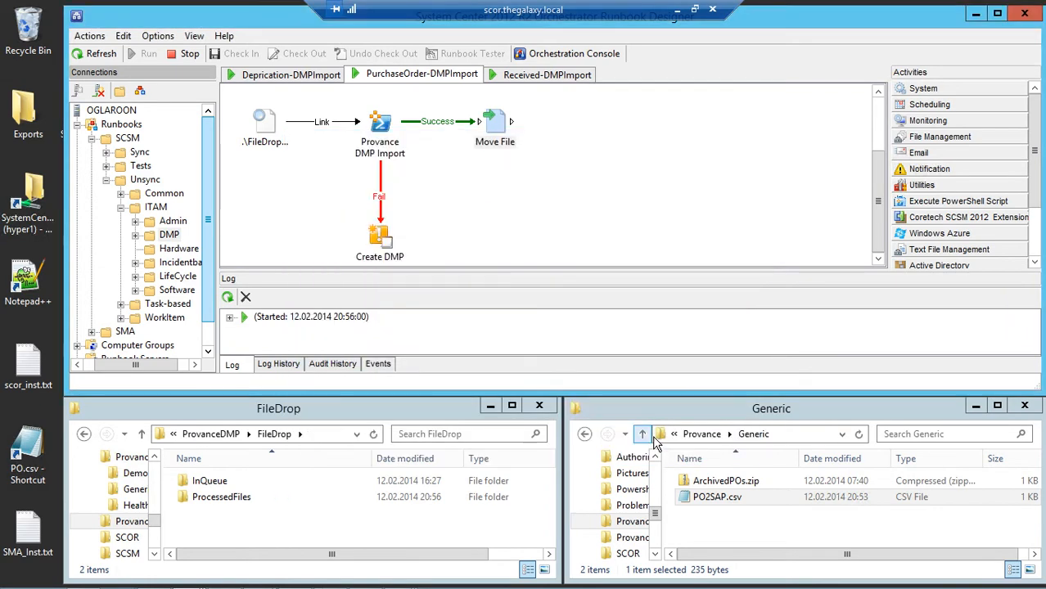
# Open the ProcessedFiles folder under FileDrop and look through the imported CSV files
pyautogui.doubleClick(237, 501)
pyautogui.scroll(-1, 261, 519)
pyautogui.scroll(1, 260, 519)
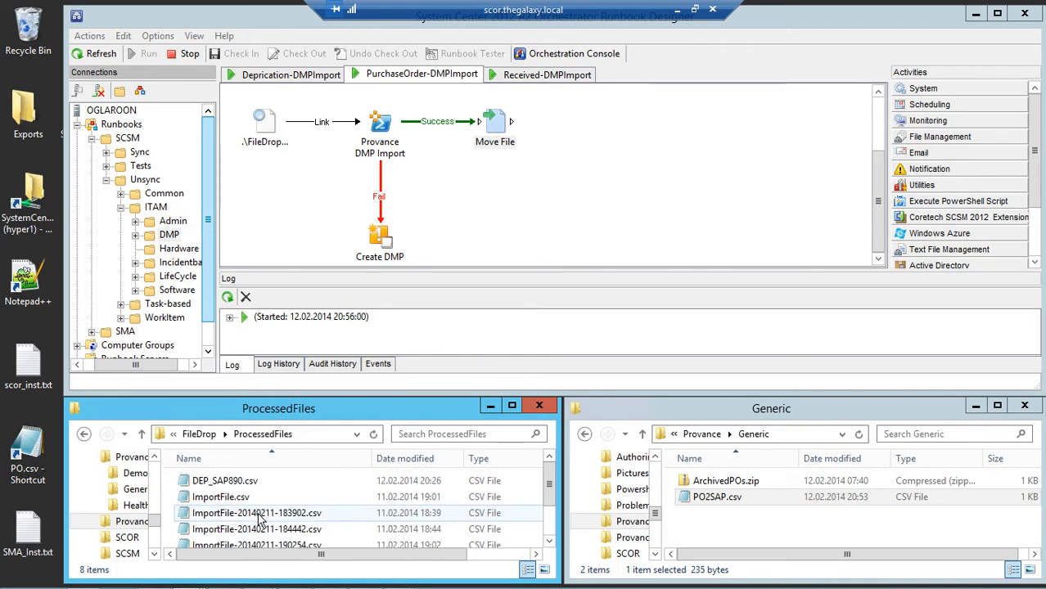
# Switch to the Service Manager Console and refresh the 1 - Requested Hardware view
pyautogui.click(471, 191)
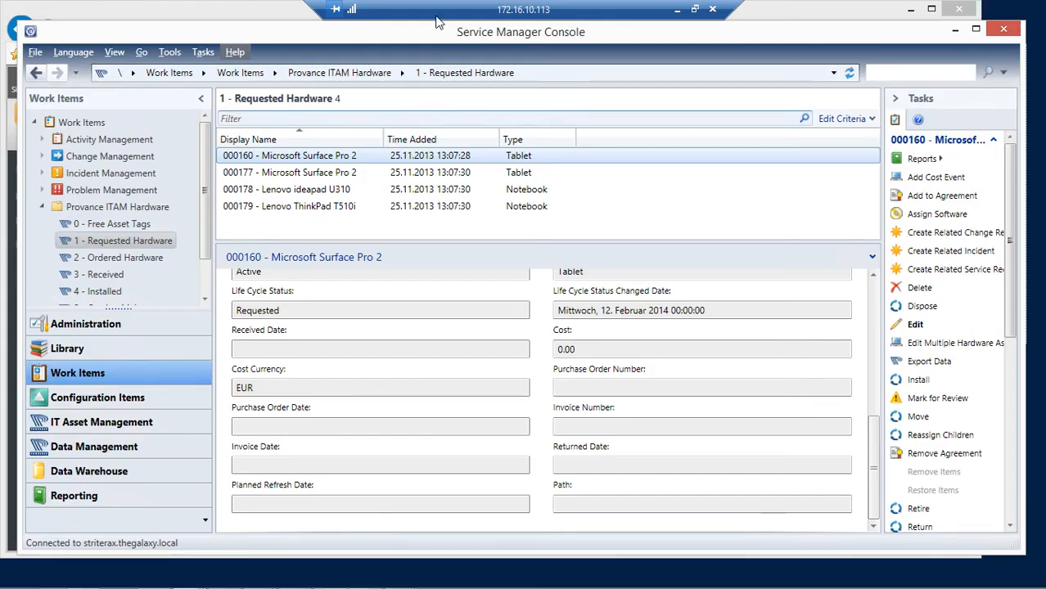
pyautogui.click(170, 240)
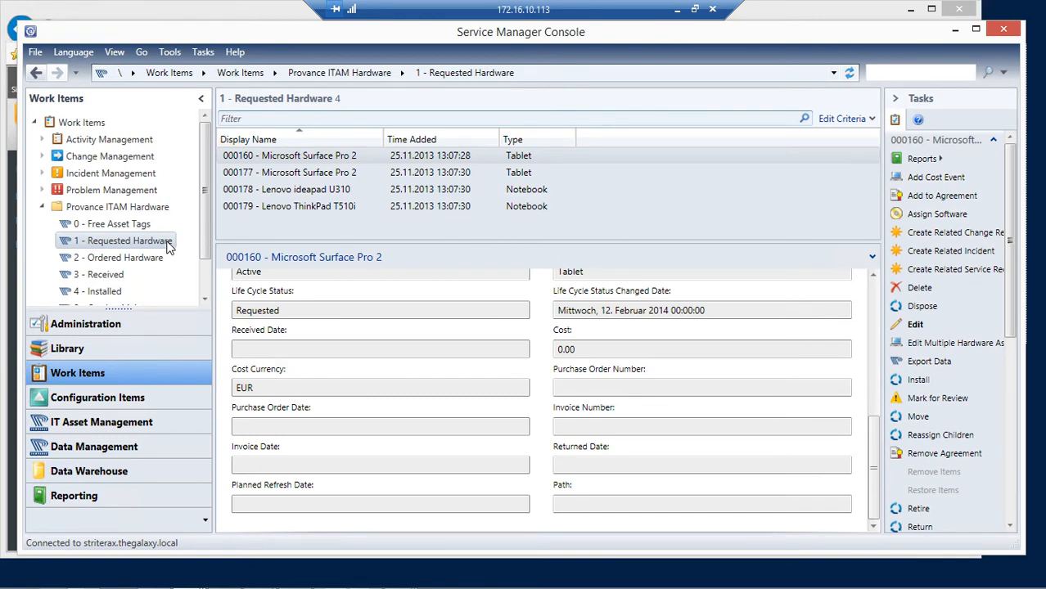
pyautogui.press('F5')
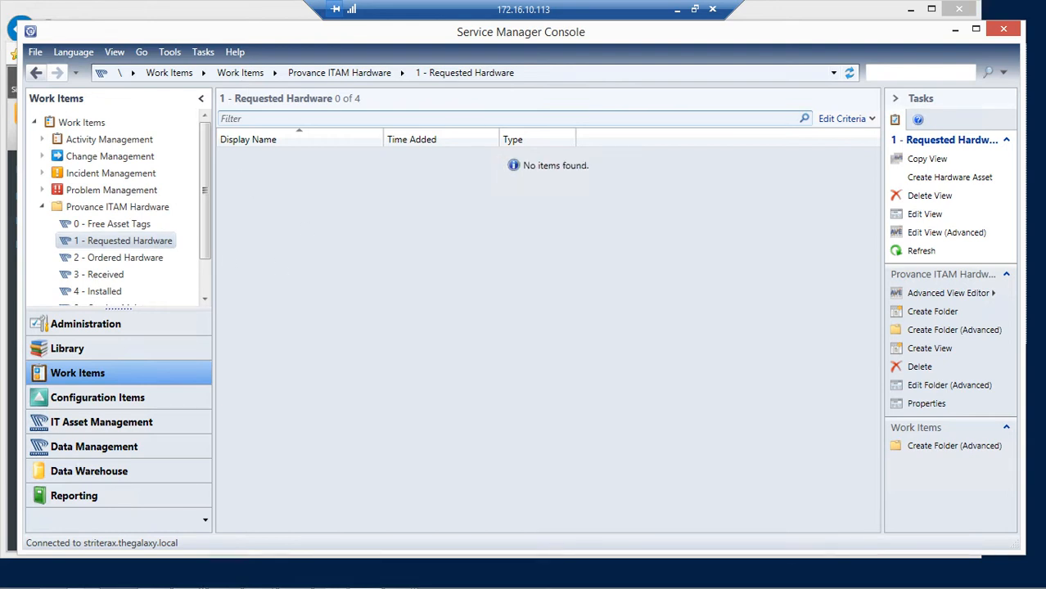
# Open the 2 - Ordered Hardware view and adjust the date column widths to review the assets' purchase order details
pyautogui.click(144, 260)
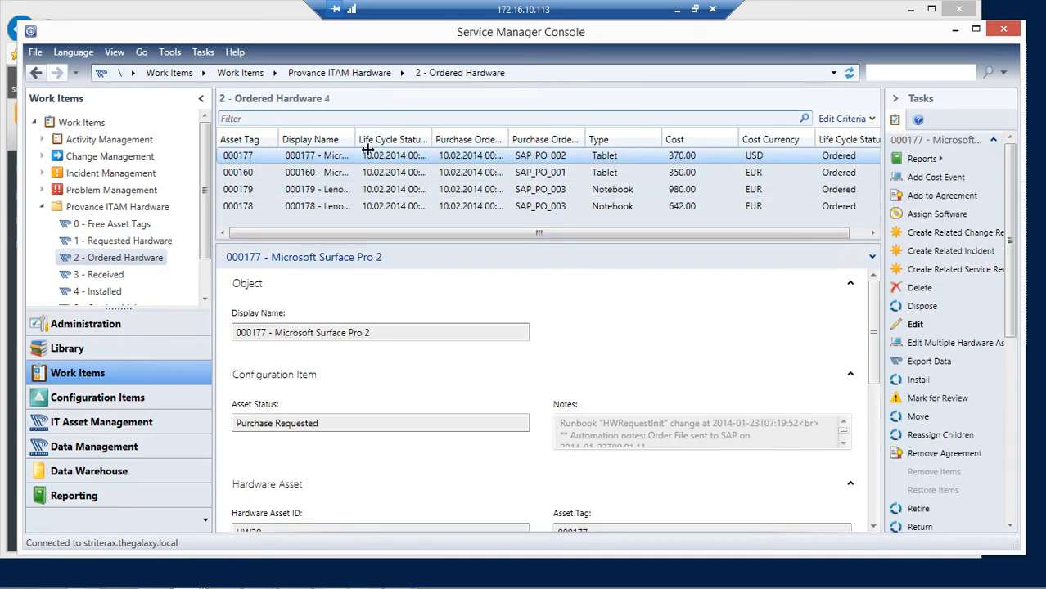
pyautogui.moveTo(356, 140)
pyautogui.mouseDown()
pyautogui.moveTo(425, 144)
pyautogui.moveTo(348, 143)
pyautogui.mouseUp()
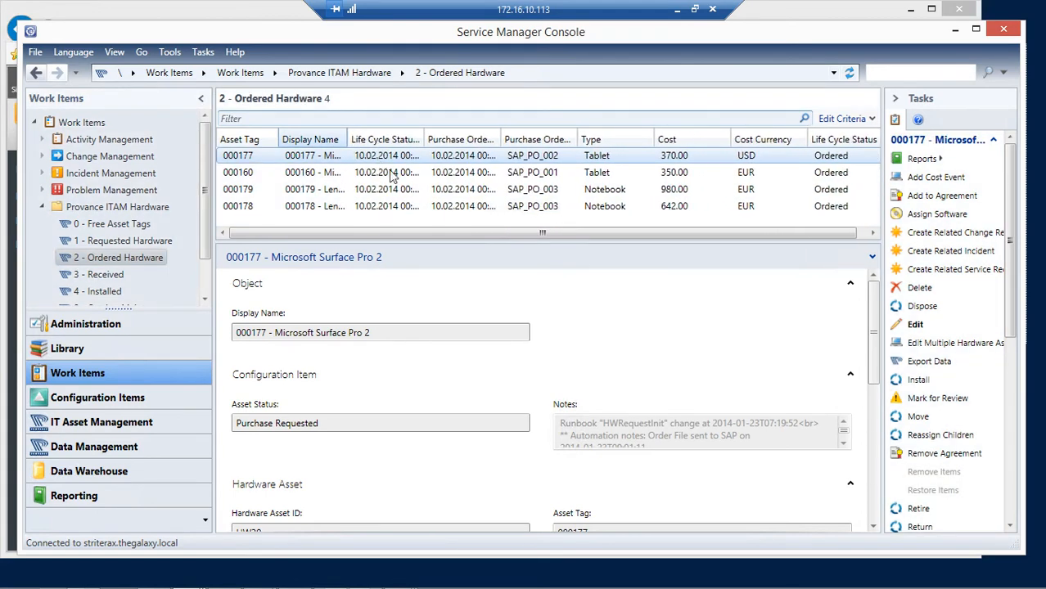
pyautogui.moveTo(432, 146)
pyautogui.mouseDown()
pyautogui.moveTo(471, 141)
pyautogui.moveTo(432, 142)
pyautogui.mouseUp()
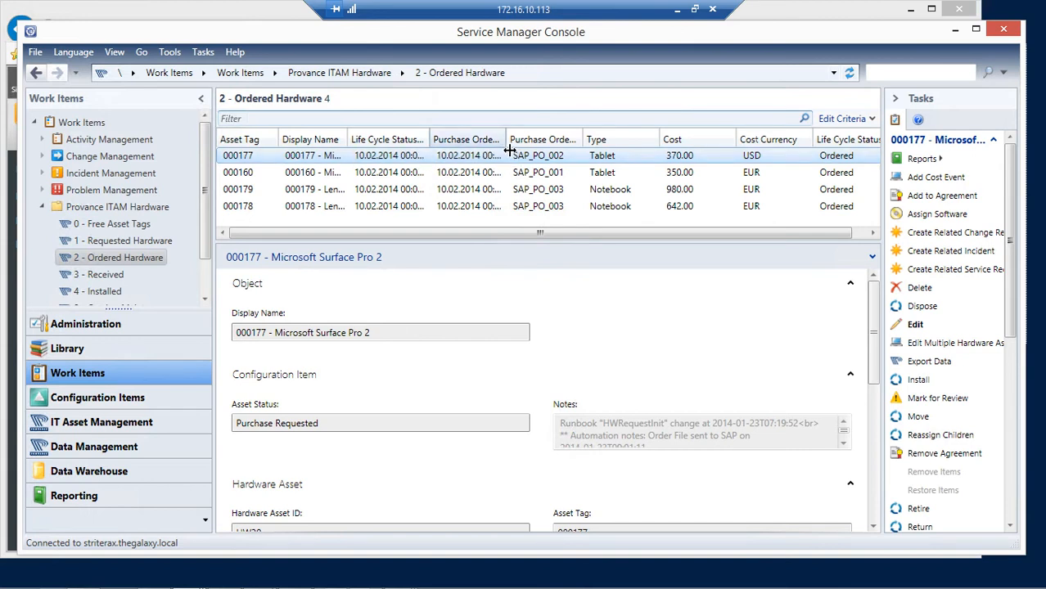
pyautogui.moveTo(531, 150)
pyautogui.mouseDown()
pyautogui.moveTo(550, 145)
pyautogui.moveTo(526, 161)
pyautogui.mouseUp()
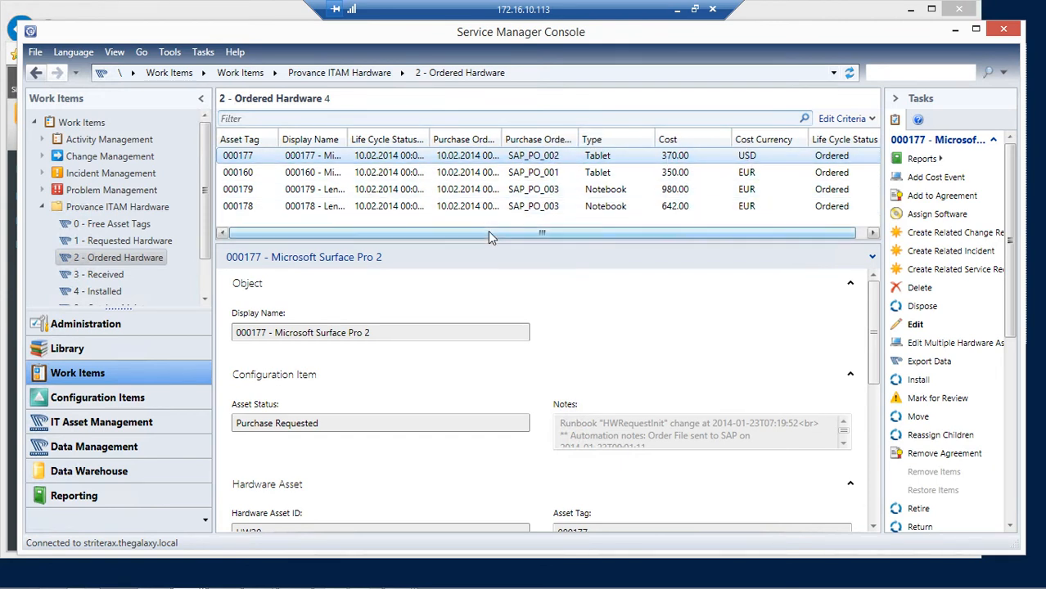
pyautogui.moveTo(490, 233); pyautogui.dragTo(402, 236)
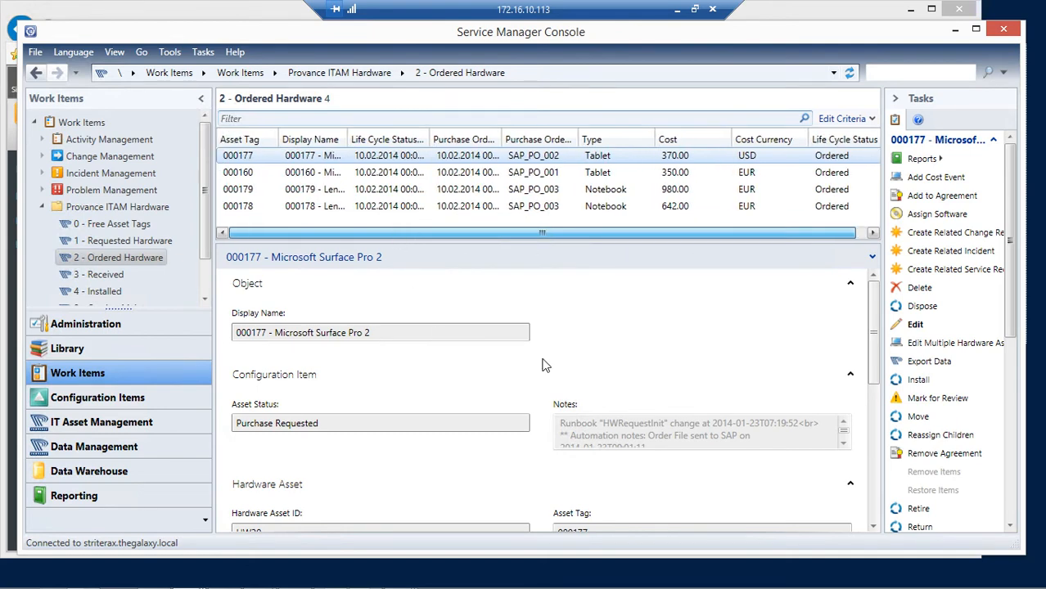
pyautogui.moveTo(876, 339); pyautogui.dragTo(857, 264)
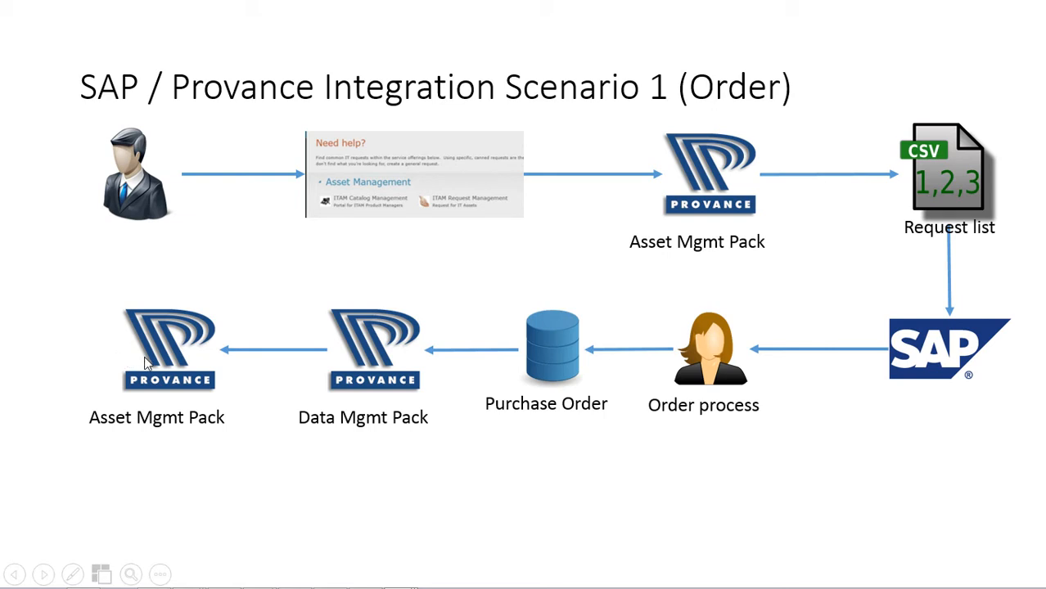
pyautogui.click(103, 363)
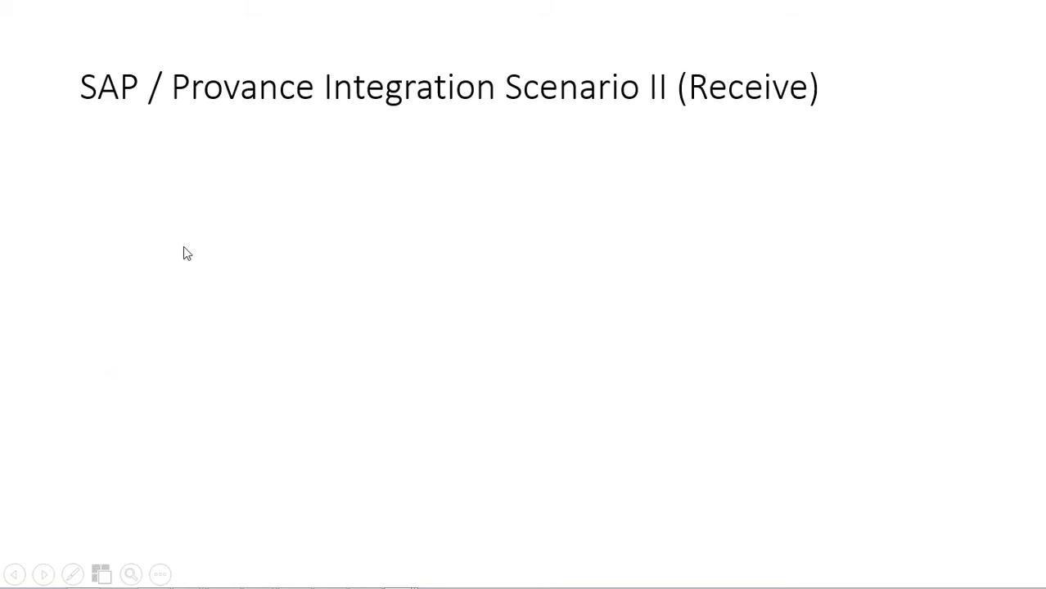
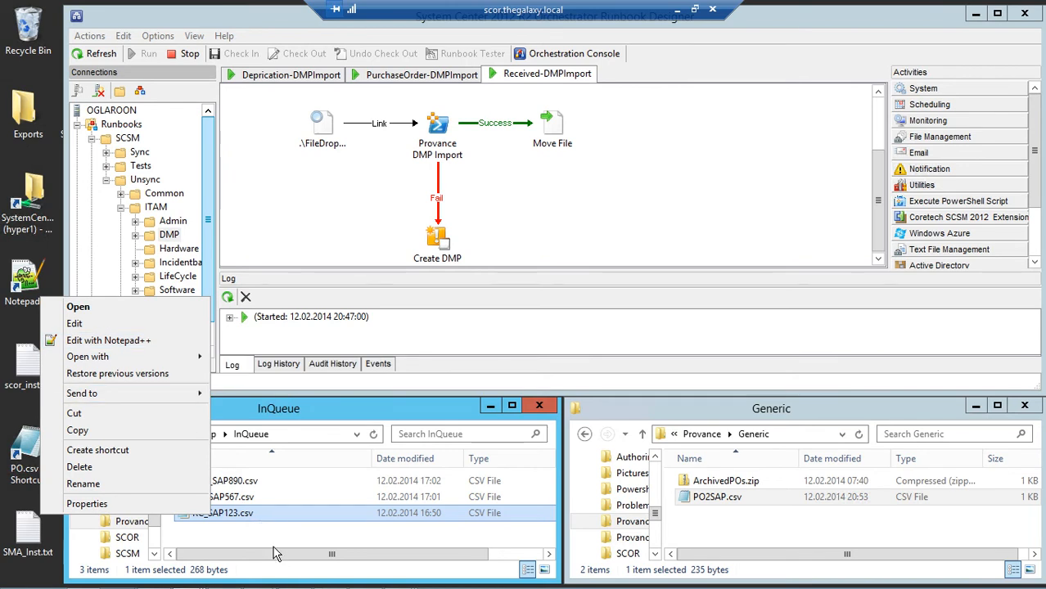
# Copy RC_SAP123.csv from the InQueue folder into its parent FileDrop folder
pyautogui.rightClick(236, 514)
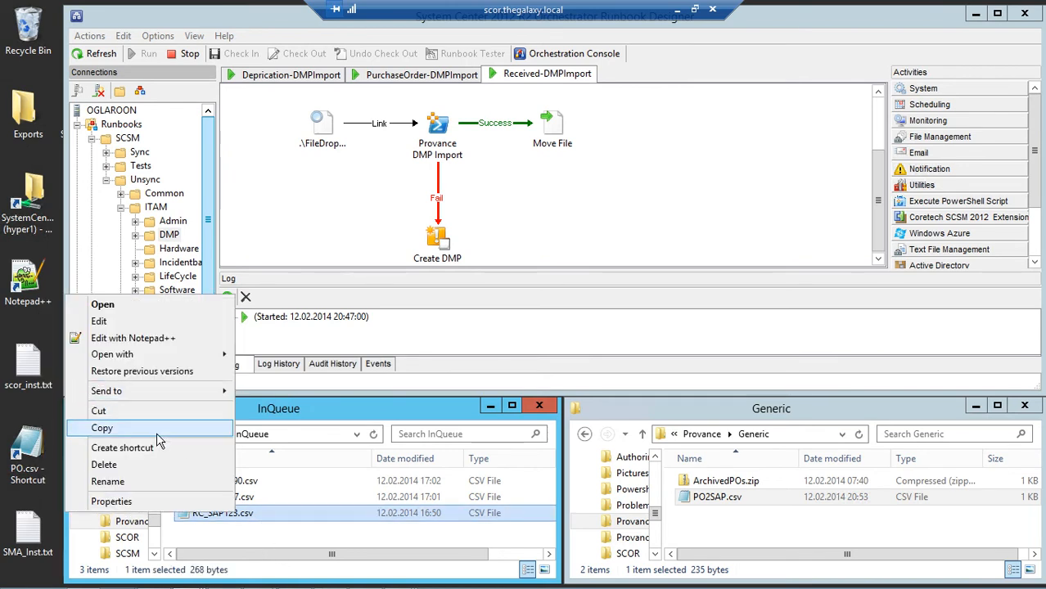
pyautogui.click(98, 411)
pyautogui.click(210, 434)
pyautogui.rightClick(218, 543)
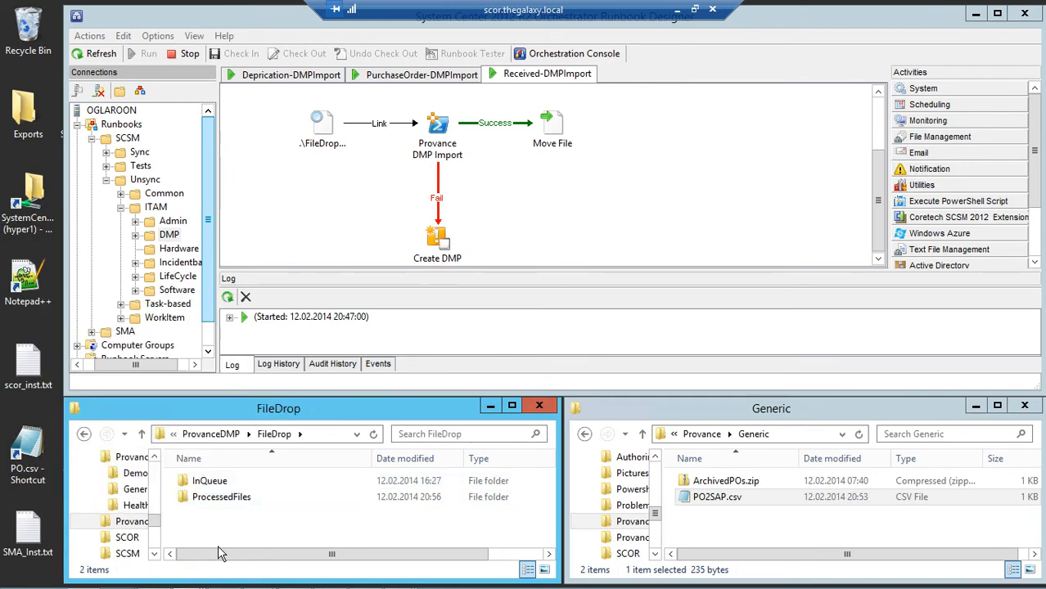
pyautogui.click(148, 455)
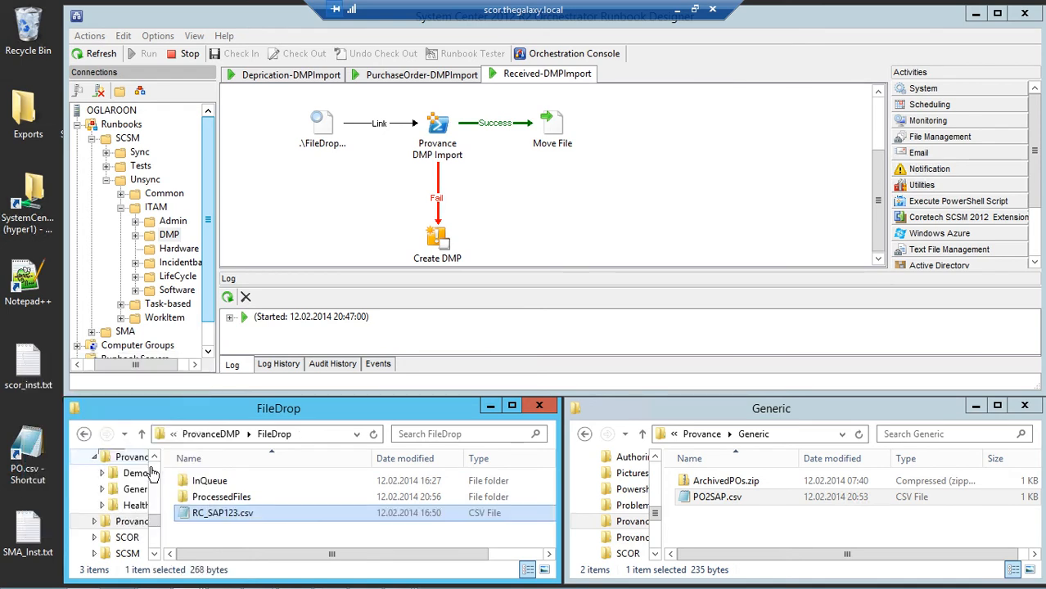
# Go back to the InQueue folder and open its RC_SAP123.csv for editing in Notepad++
pyautogui.click(211, 504)
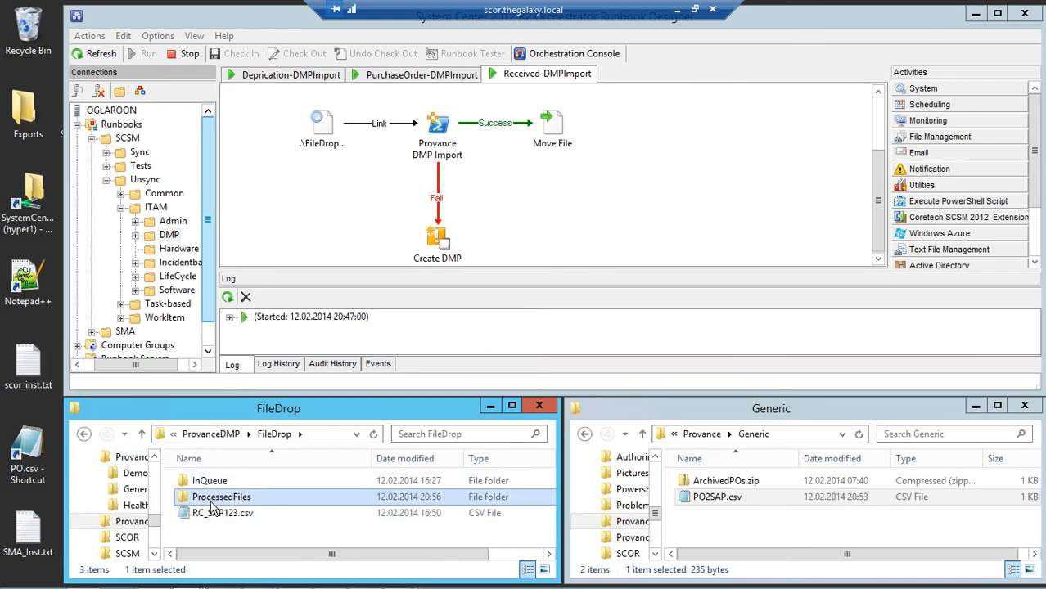
pyautogui.doubleClick(211, 502)
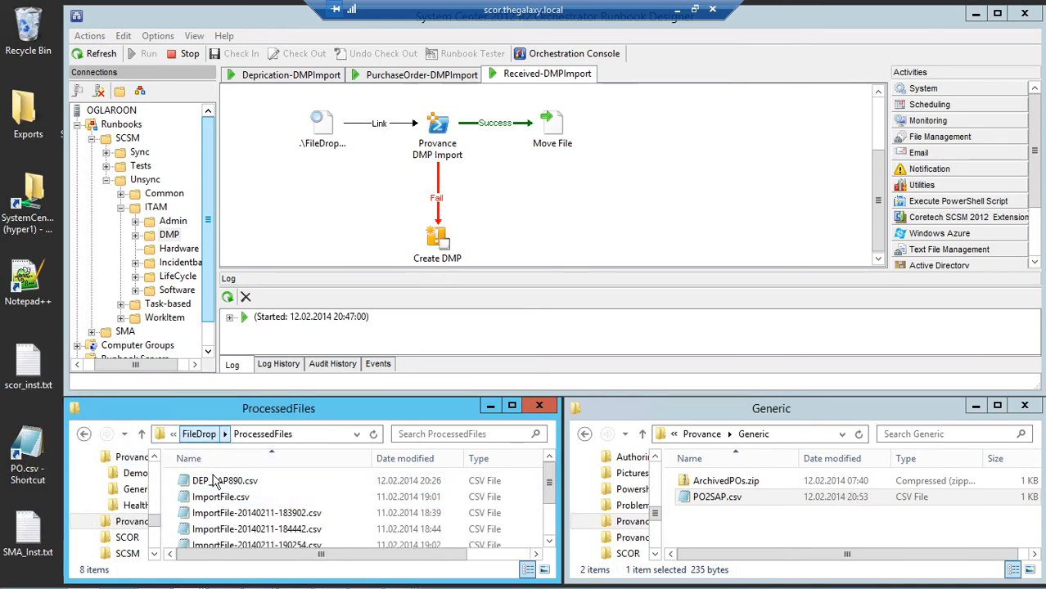
pyautogui.click(199, 433)
pyautogui.doubleClick(214, 481)
pyautogui.click(235, 516)
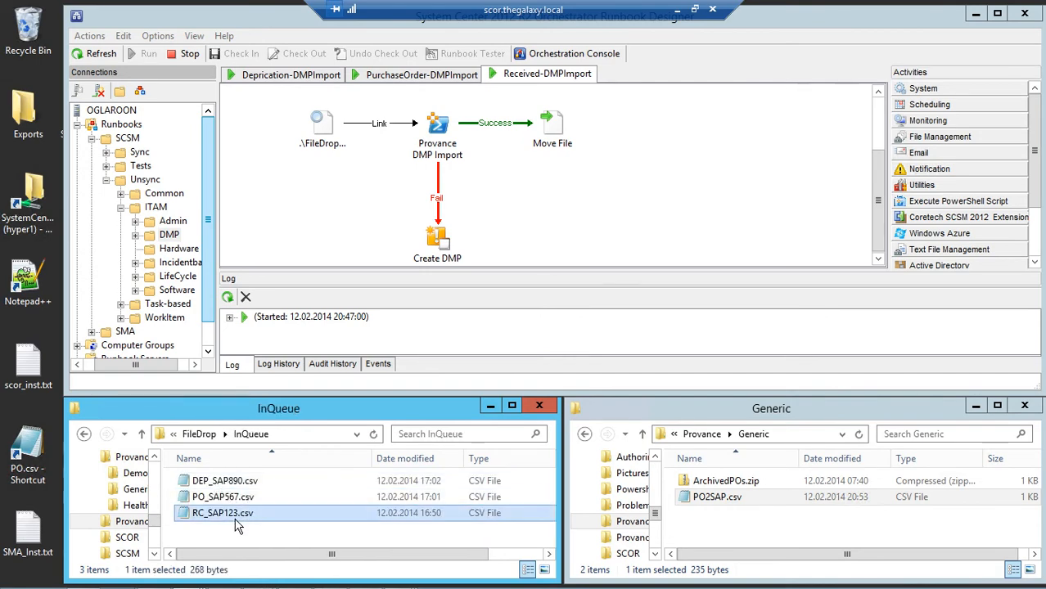
pyautogui.rightClick(235, 523)
pyautogui.moveTo(170, 355)
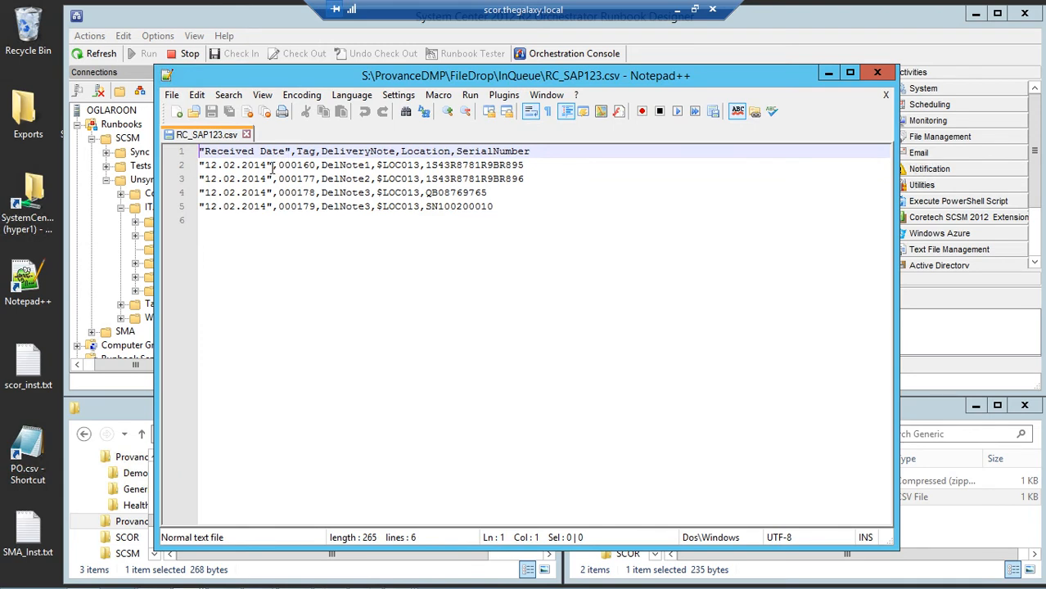
# Examine the tag, location, received date and serial number in the first record of RC_SAP123.csv, and close the file and editor
pyautogui.moveTo(279, 166); pyautogui.dragTo(319, 170)
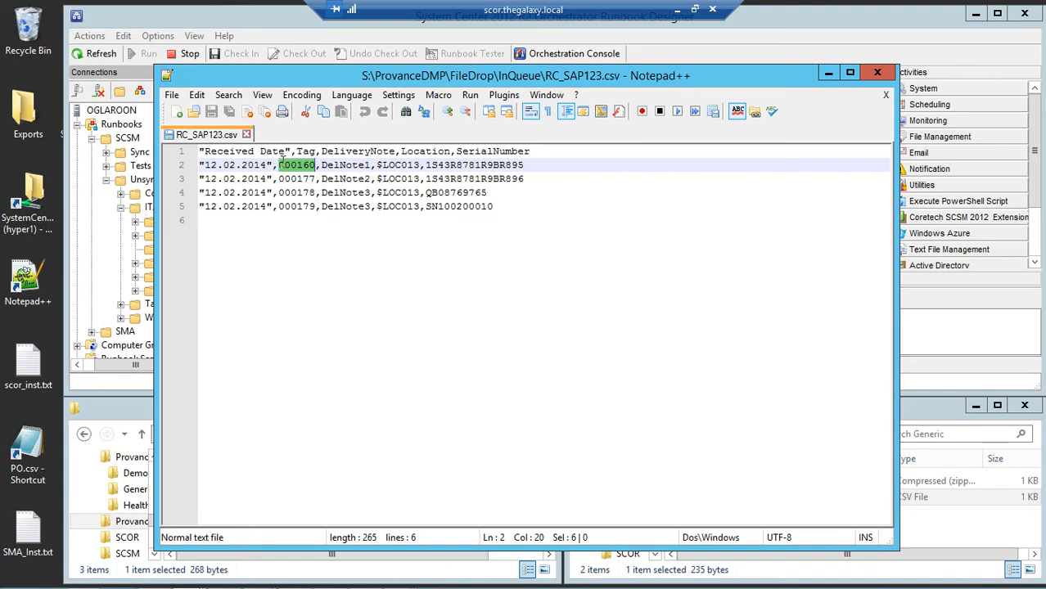
pyautogui.moveTo(376, 167); pyautogui.dragTo(427, 176)
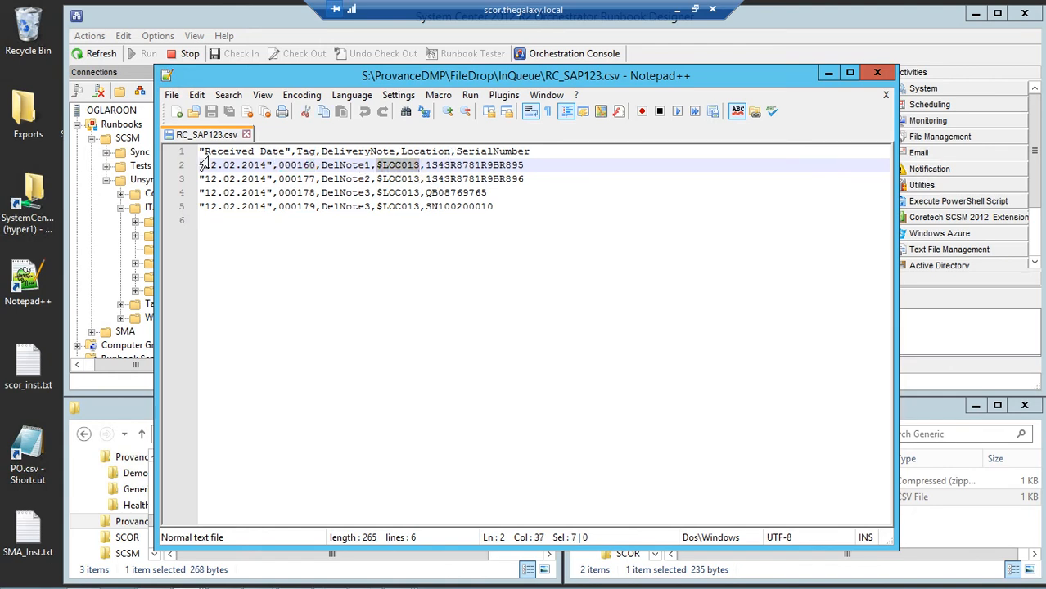
pyautogui.moveTo(205, 165); pyautogui.dragTo(267, 167)
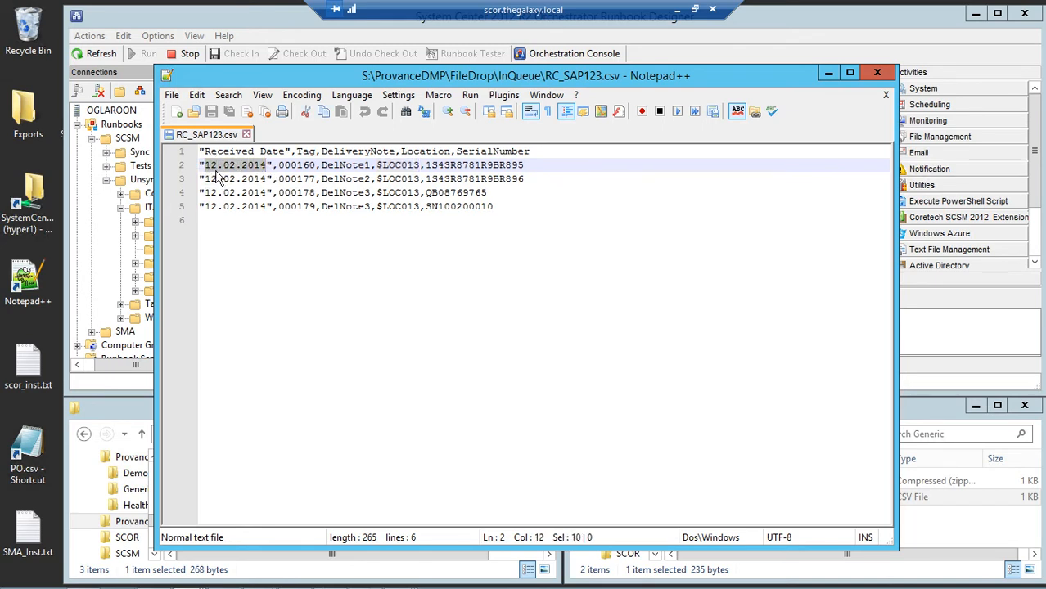
pyautogui.click(429, 168)
pyautogui.moveTo(429, 168); pyautogui.dragTo(539, 173)
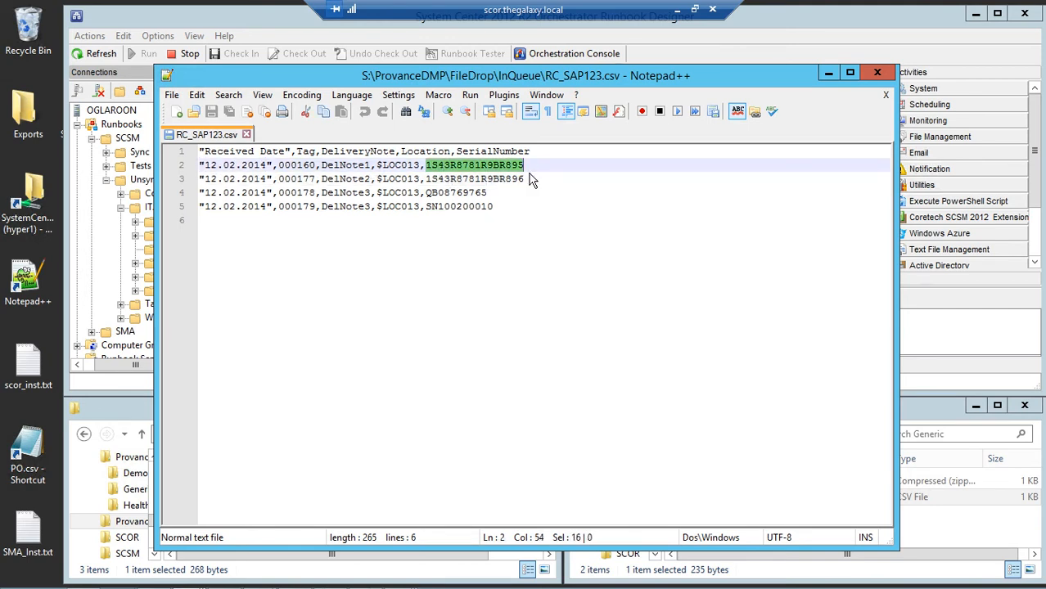
pyautogui.press('Down')
pyautogui.press('Down')
pyautogui.press('Down')
pyautogui.press('Down')
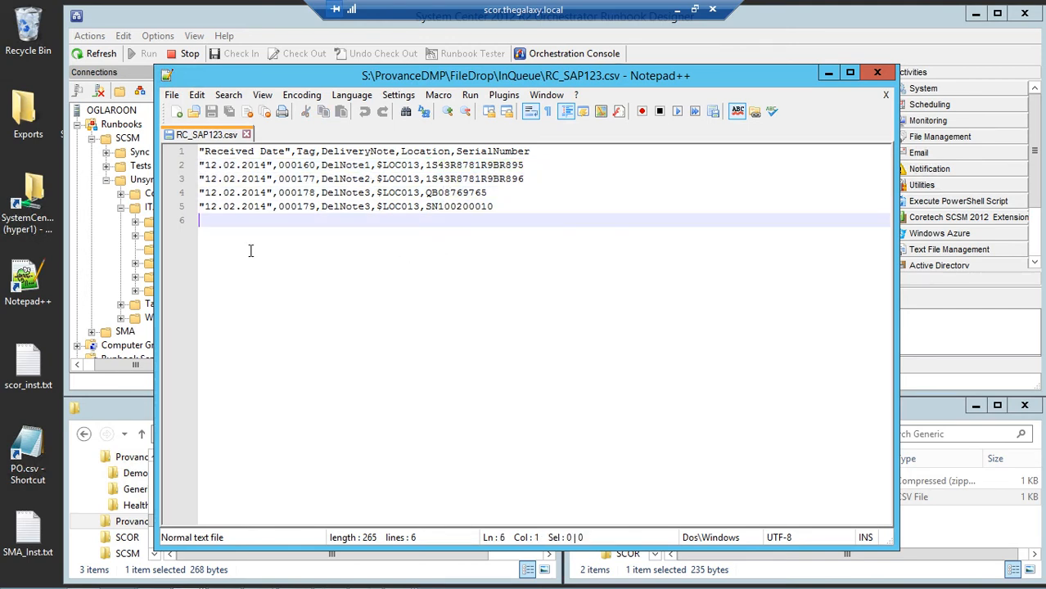
pyautogui.click(248, 136)
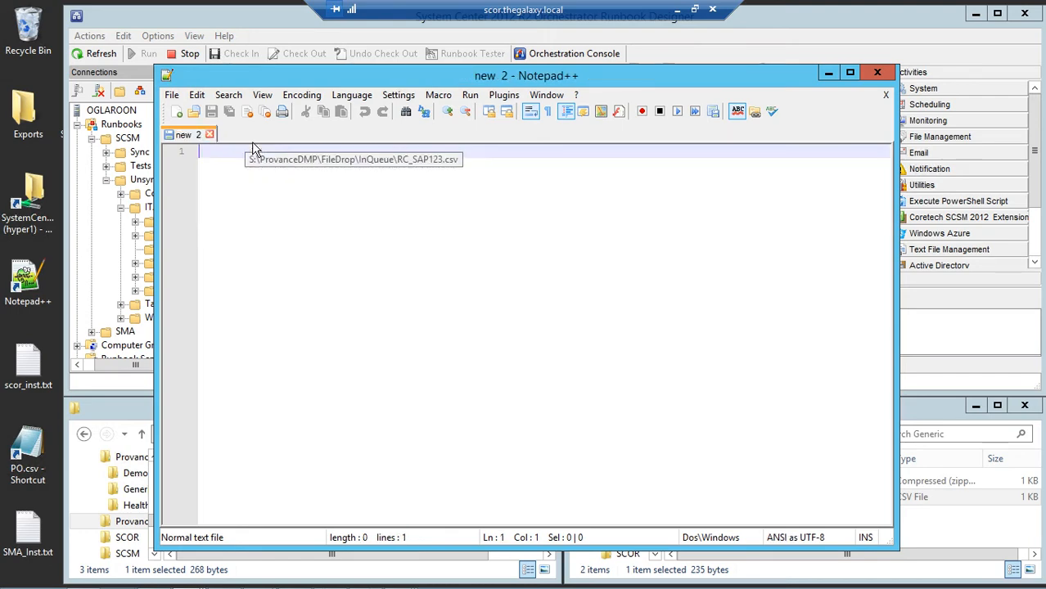
pyautogui.click(877, 73)
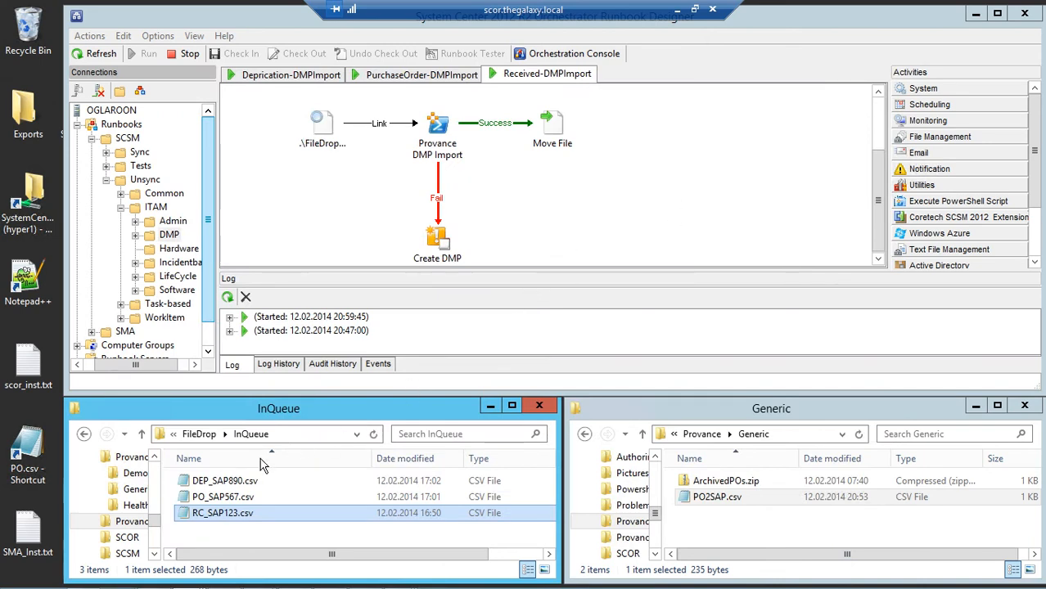
# Return to the FileDrop folder and inspect the Monitor File activity's folder and file filter in the Received-DMPImport runbook, without changes
pyautogui.click(204, 440)
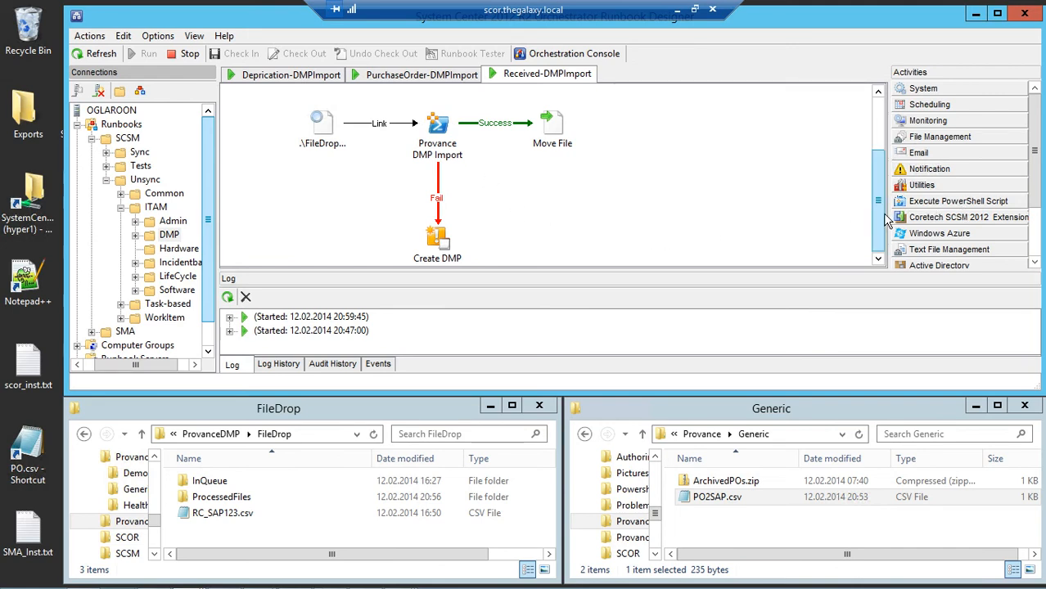
pyautogui.rightClick(450, 139)
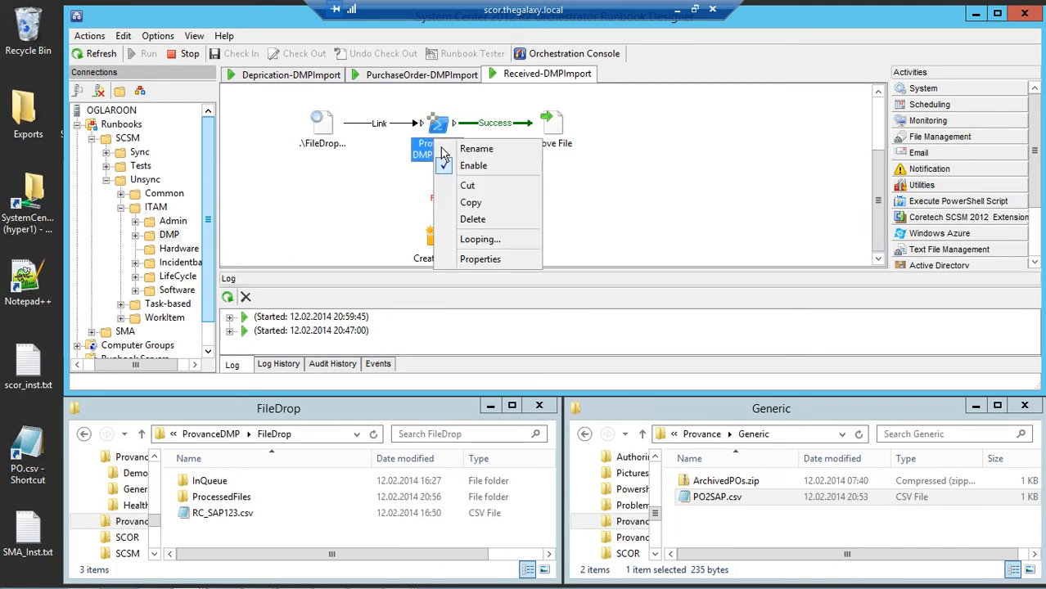
pyautogui.click(326, 149)
pyautogui.rightClick(325, 149)
pyautogui.click(360, 244)
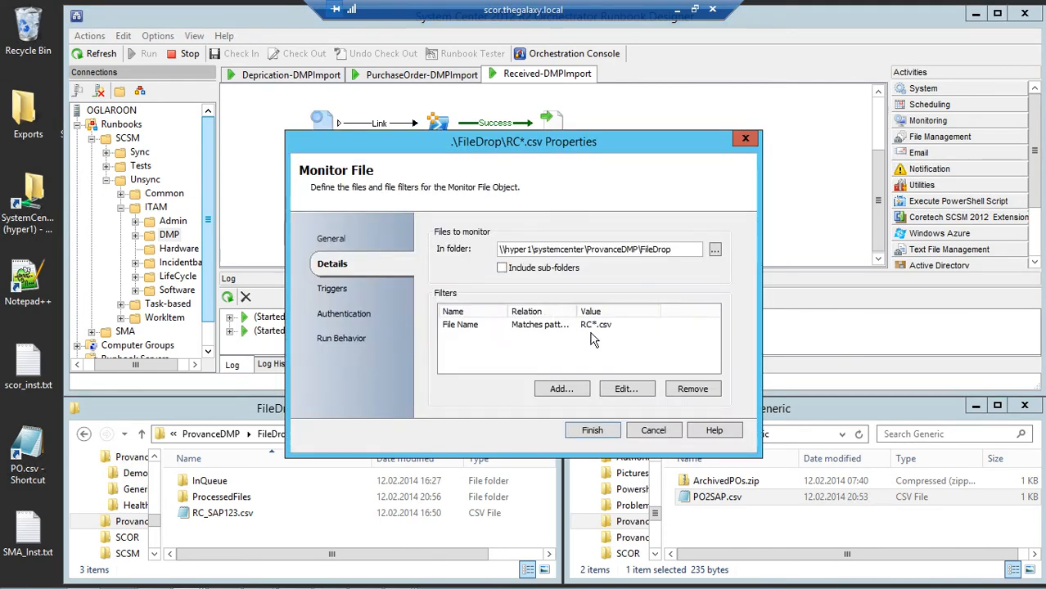
pyautogui.click(662, 442)
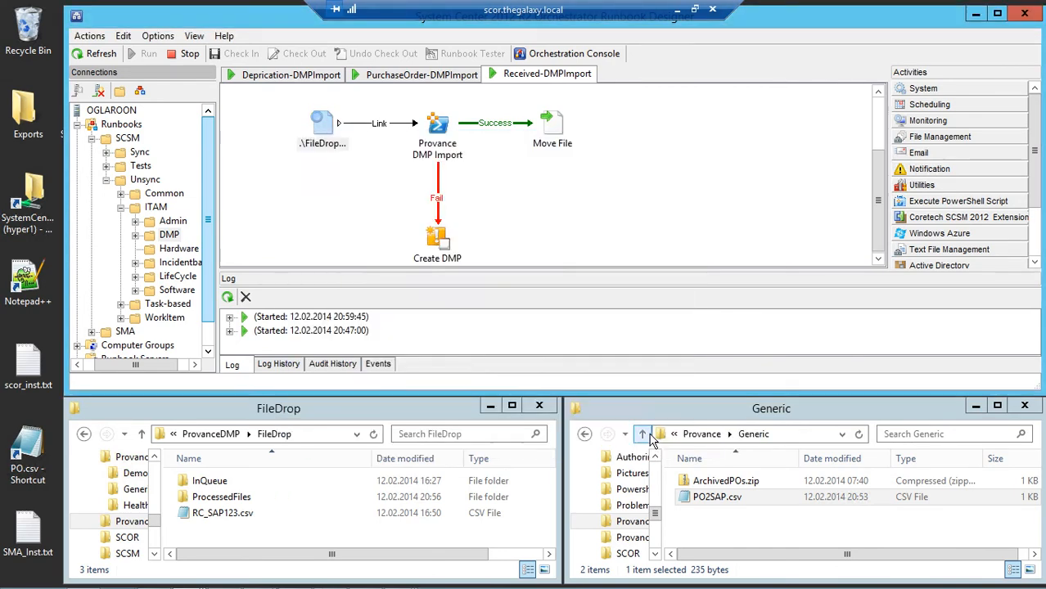
# Examine the SAP-Received template name in the Provance DMP Import activity's PS Script 01, and close the properties without changes
pyautogui.rightClick(439, 161)
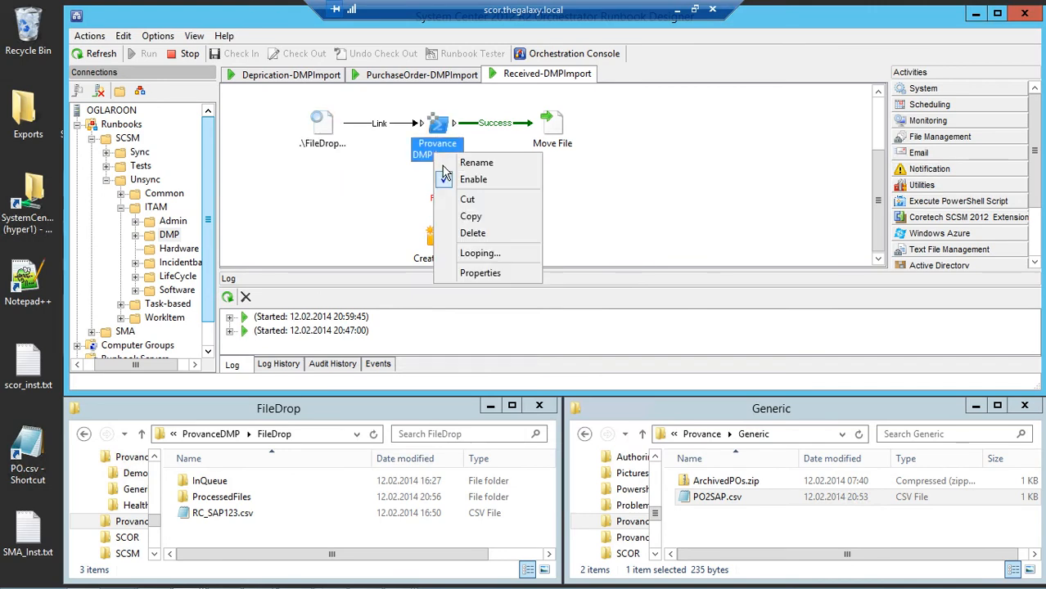
pyautogui.click(480, 272)
pyautogui.click(605, 239)
pyautogui.rightClick(610, 239)
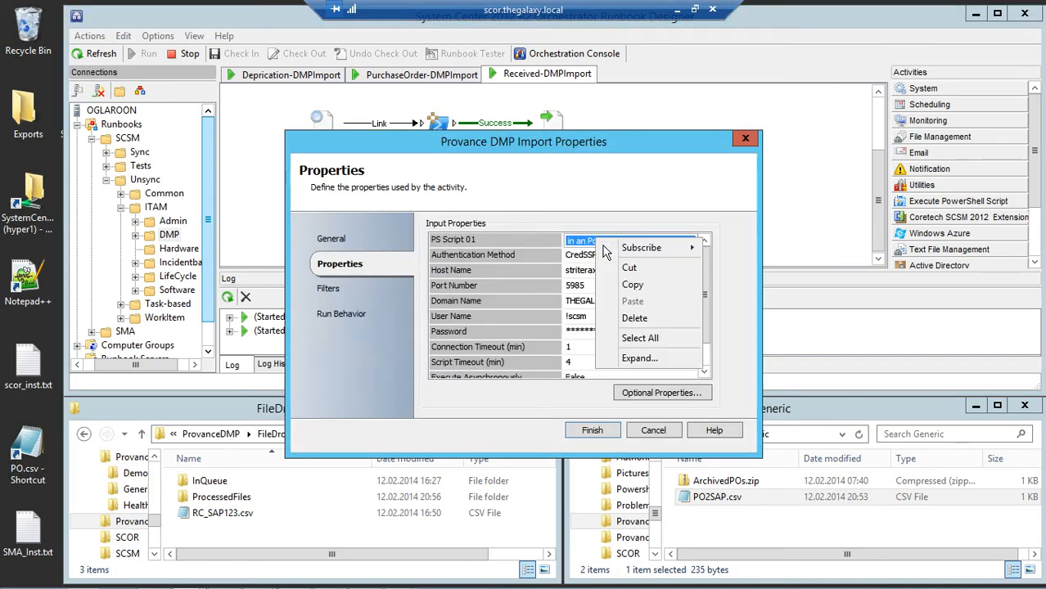
pyautogui.click(655, 358)
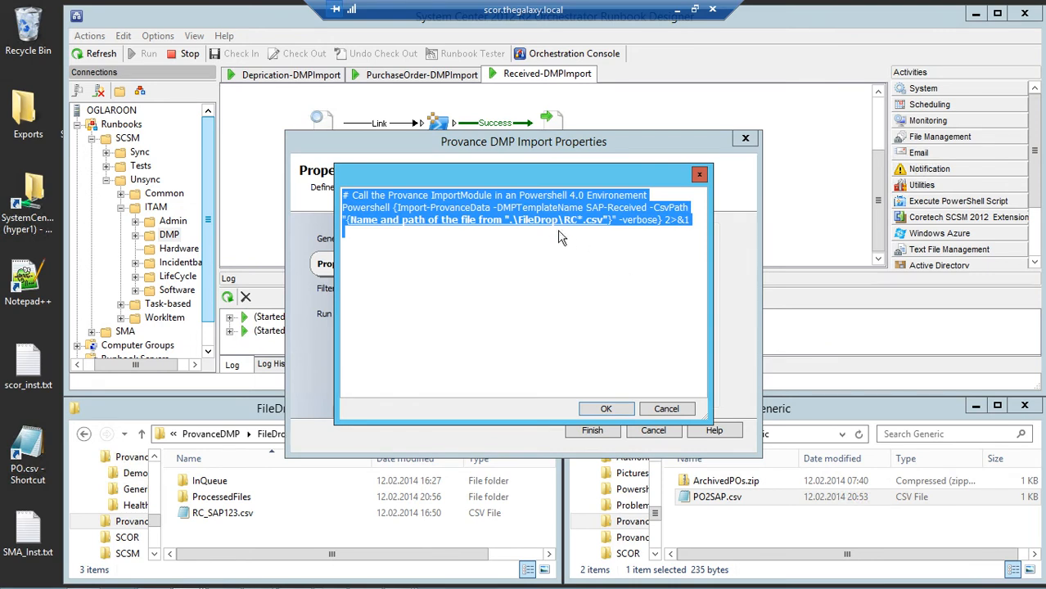
pyautogui.click(584, 213)
pyautogui.moveTo(593, 219); pyautogui.dragTo(652, 219)
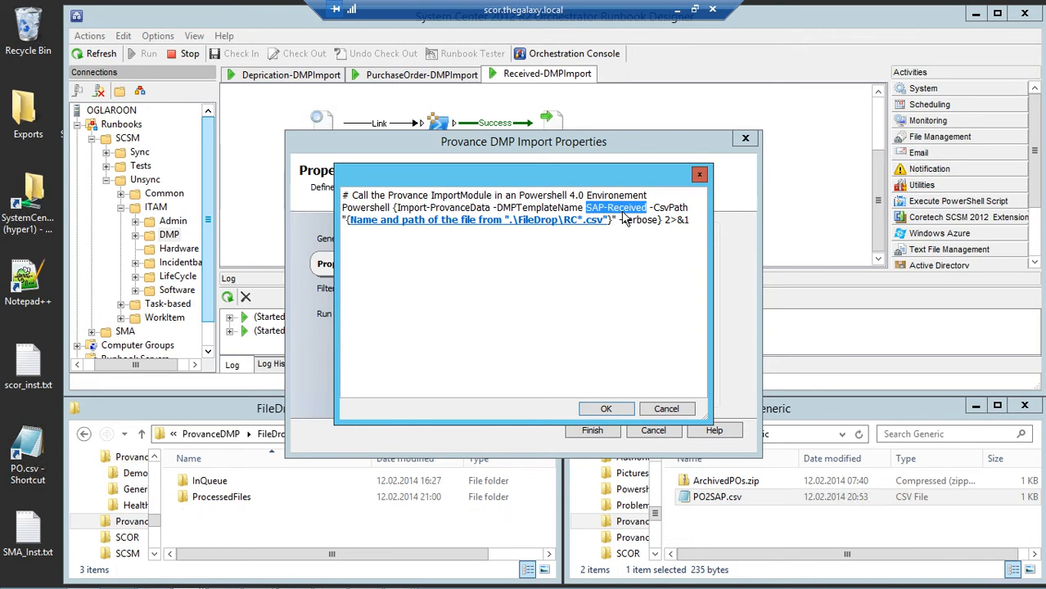
pyautogui.click(673, 412)
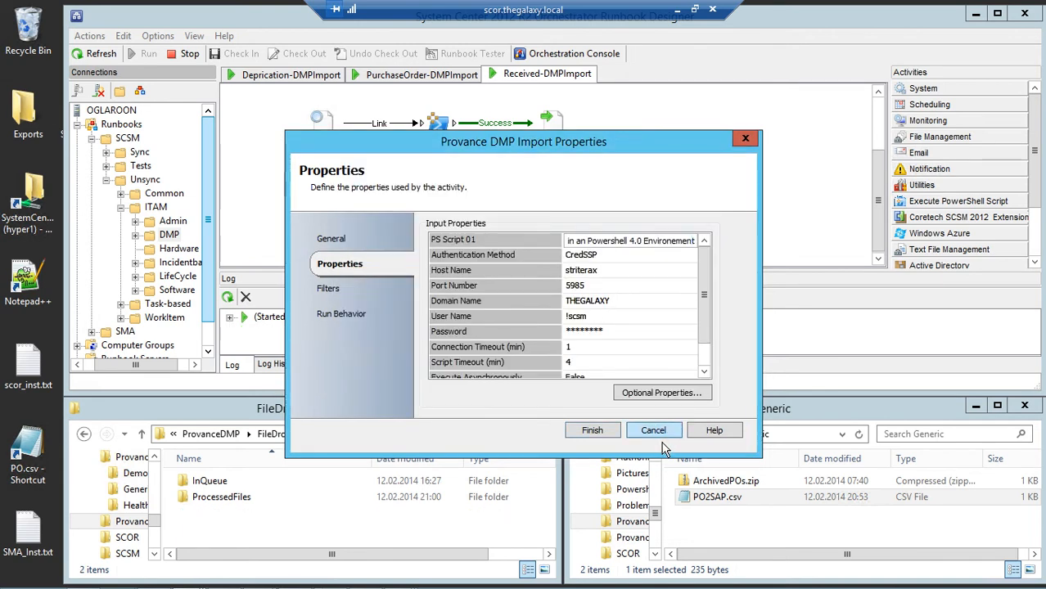
pyautogui.click(663, 433)
pyautogui.click(659, 434)
# Switch to the Service Manager Console and reload the 2 - Ordered Hardware view
pyautogui.click(595, 245)
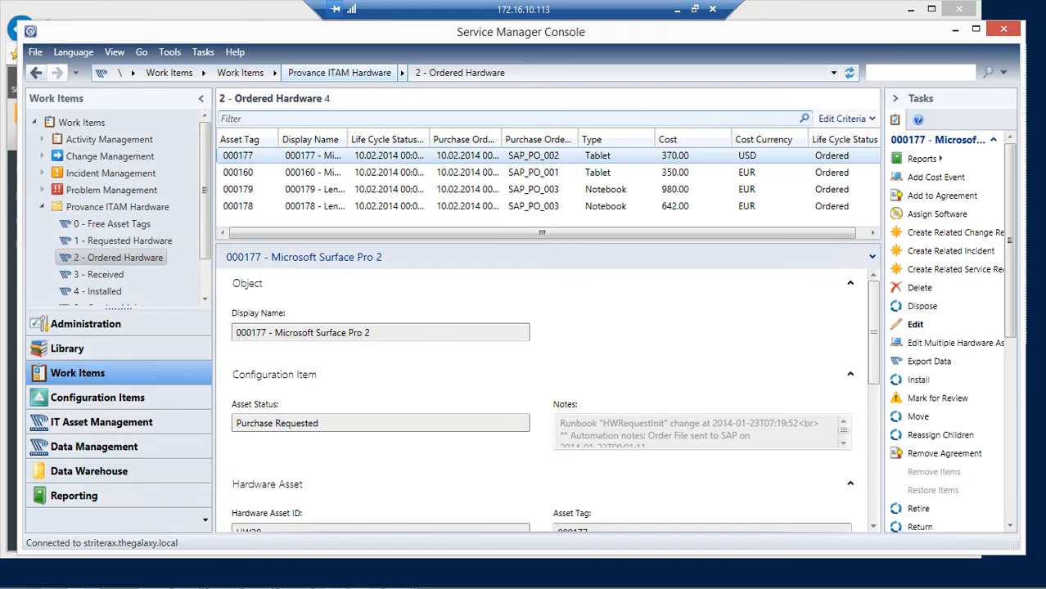
pyautogui.click(115, 260)
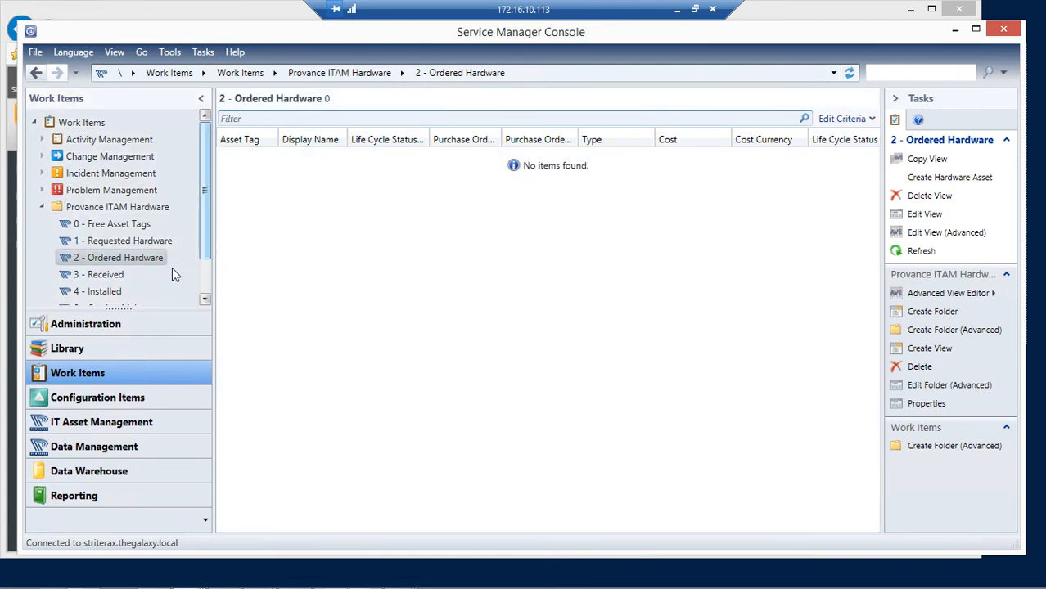
# Open the 3 - Received view and widen the Serial Number column to check the imported values of asset 000177
pyautogui.click(103, 275)
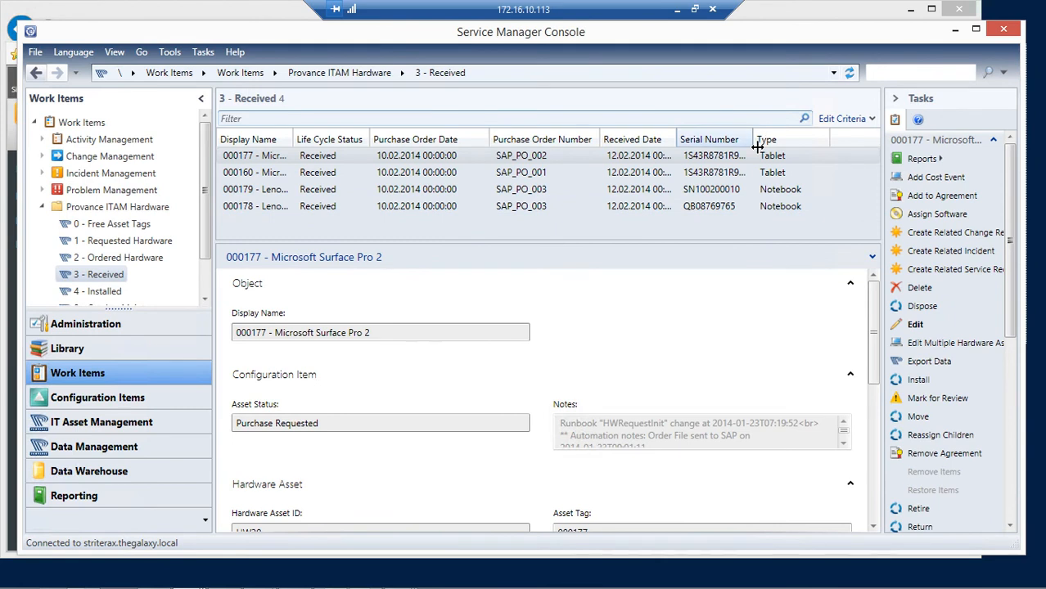
pyautogui.moveTo(752, 144); pyautogui.dragTo(810, 144)
pyautogui.click(701, 158)
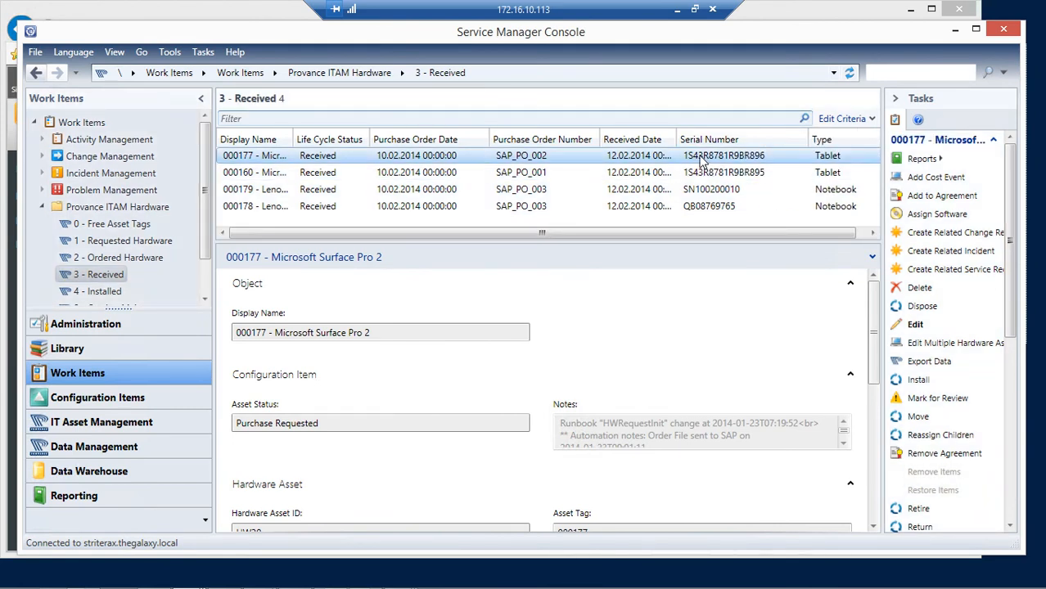
# Open the Hardware Asset form of asset 000160 in the 3 - Received view and check its assigned user and location
pyautogui.click(406, 176)
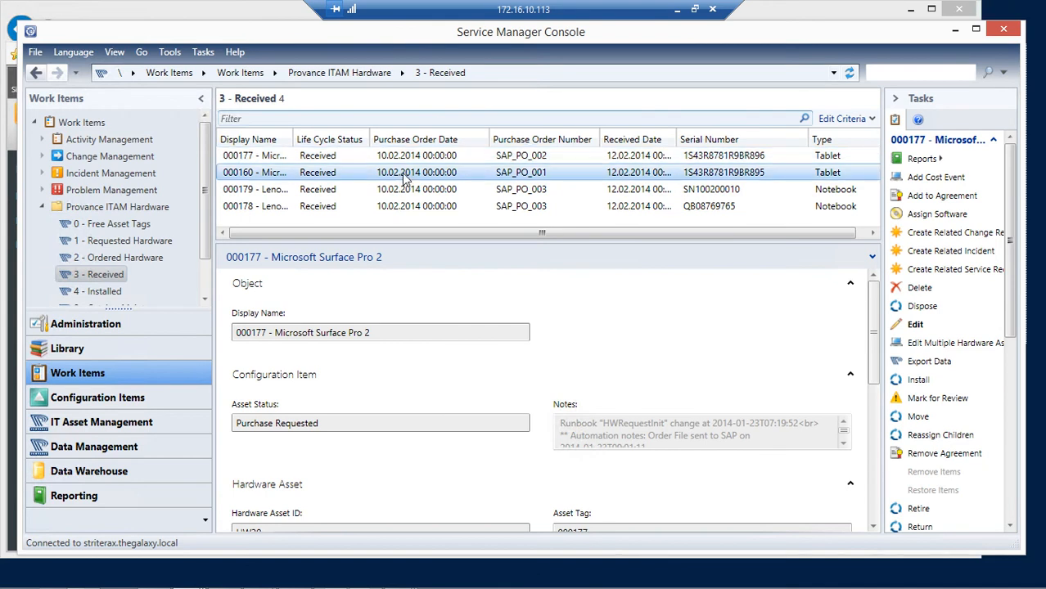
pyautogui.doubleClick(406, 176)
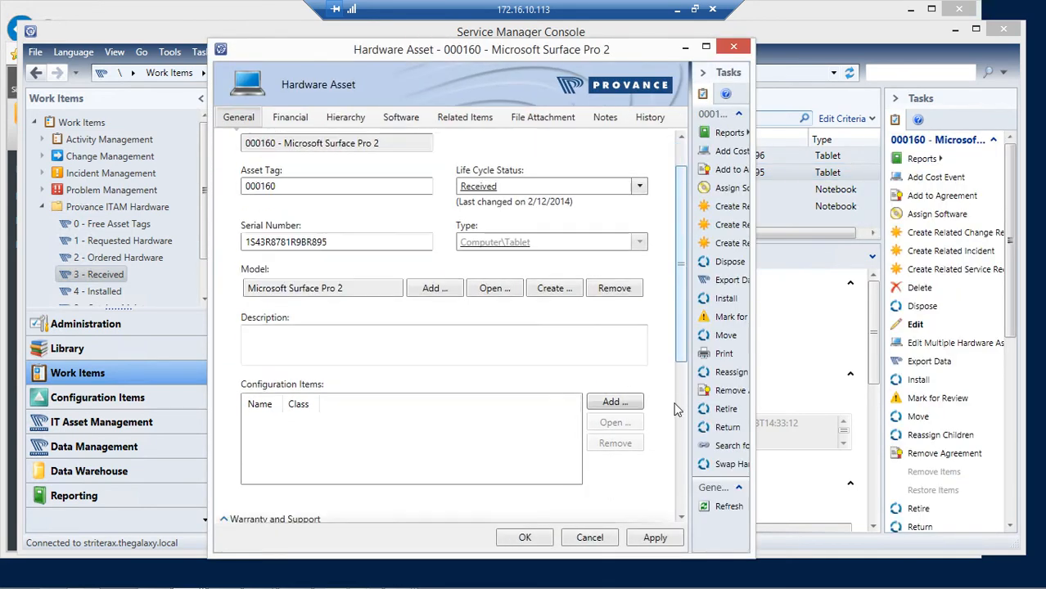
pyautogui.scroll(-5, 676, 398)
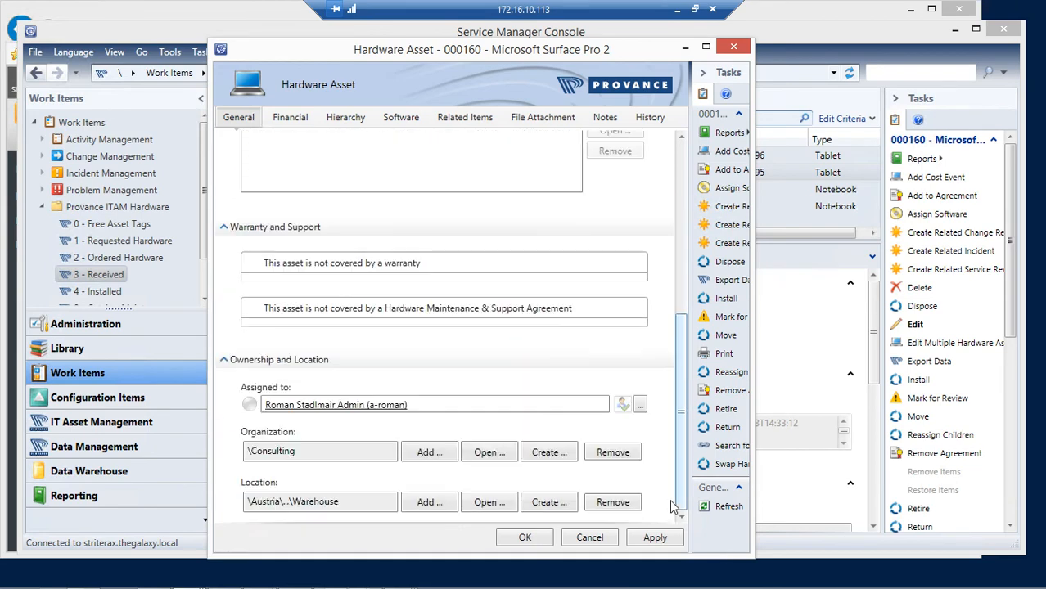
pyautogui.click(360, 506)
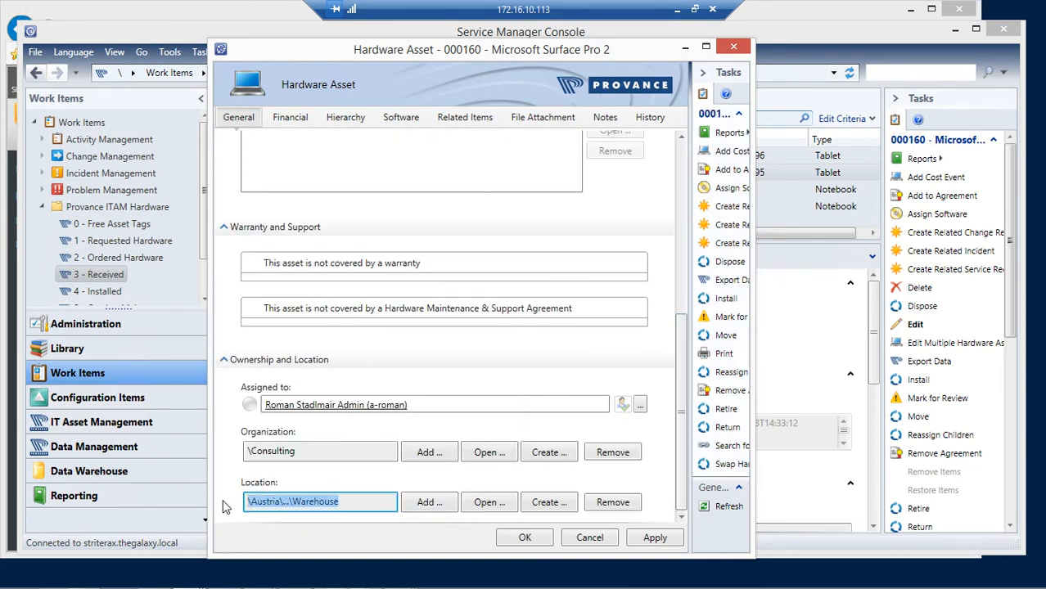
pyautogui.click(430, 408)
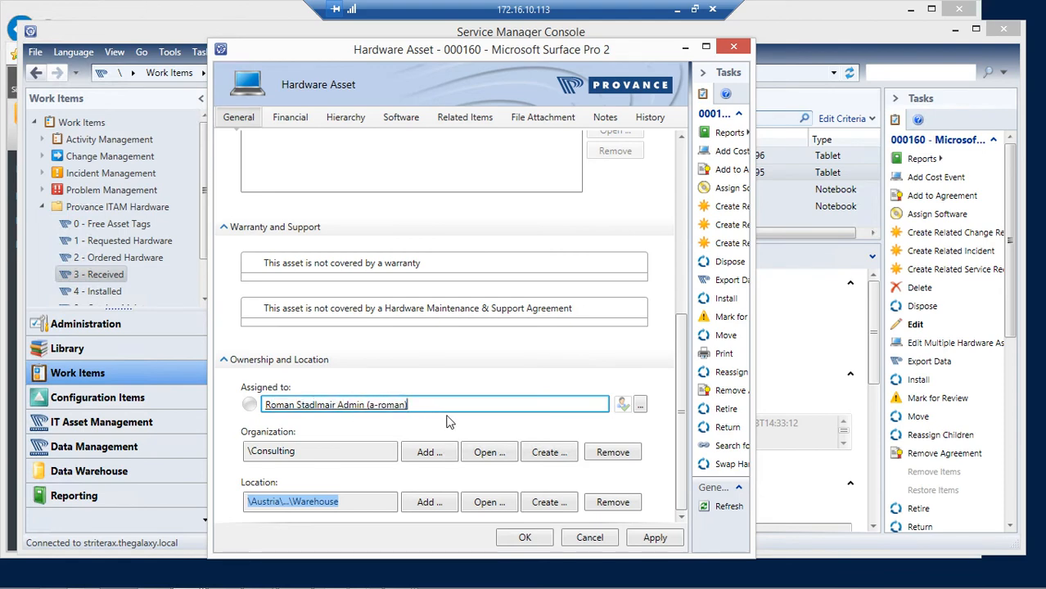
pyautogui.moveTo(684, 396); pyautogui.dragTo(668, 186)
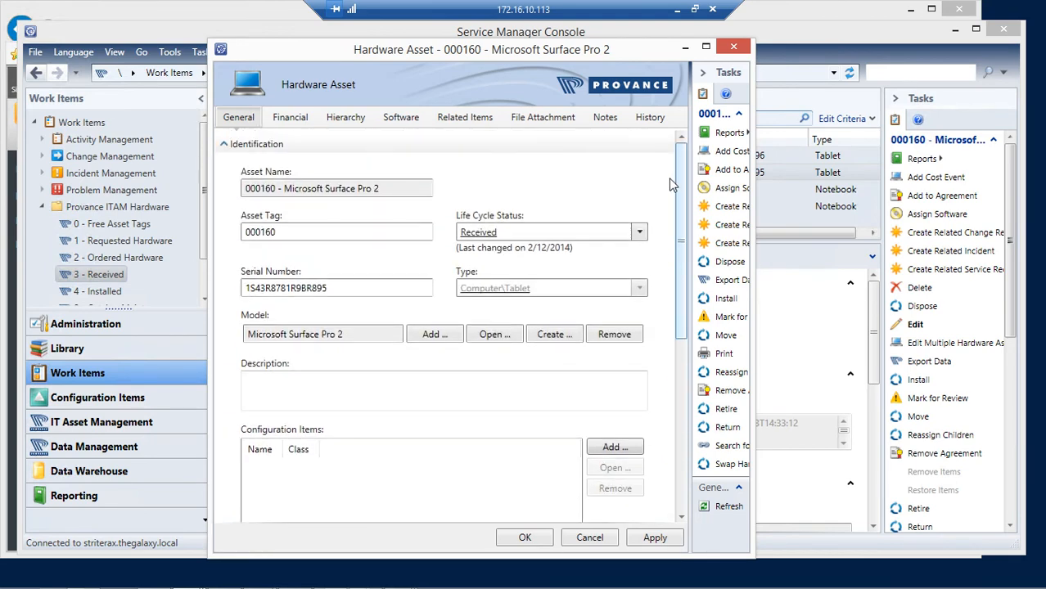
# Review the asset's financial details, including supplier, received date, purchase order number and date, and cost events, and close the form without changes
pyautogui.click(291, 117)
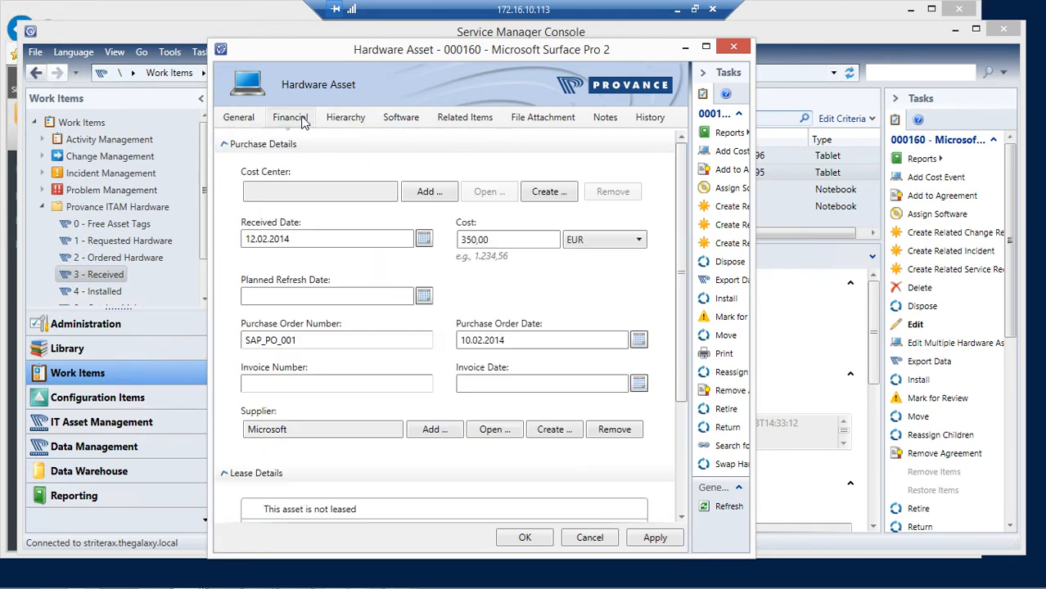
pyautogui.doubleClick(331, 433)
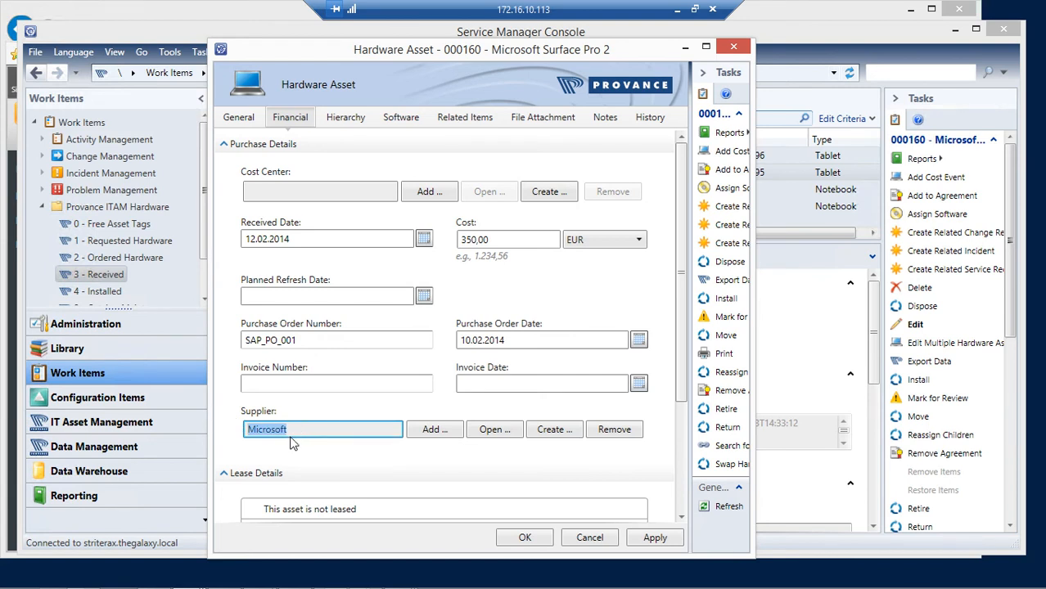
pyautogui.click(321, 244)
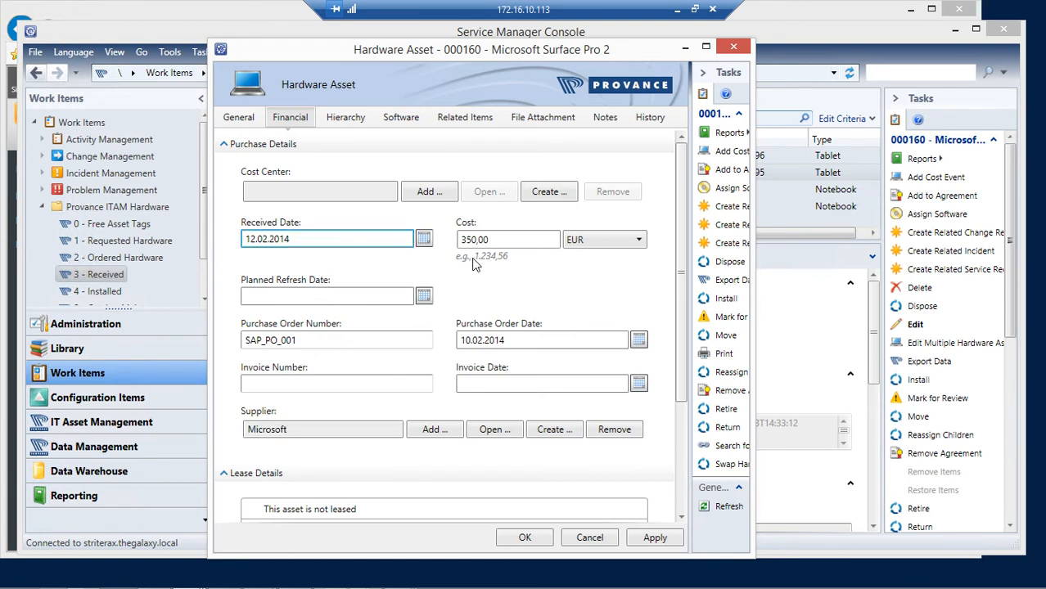
pyautogui.click(535, 344)
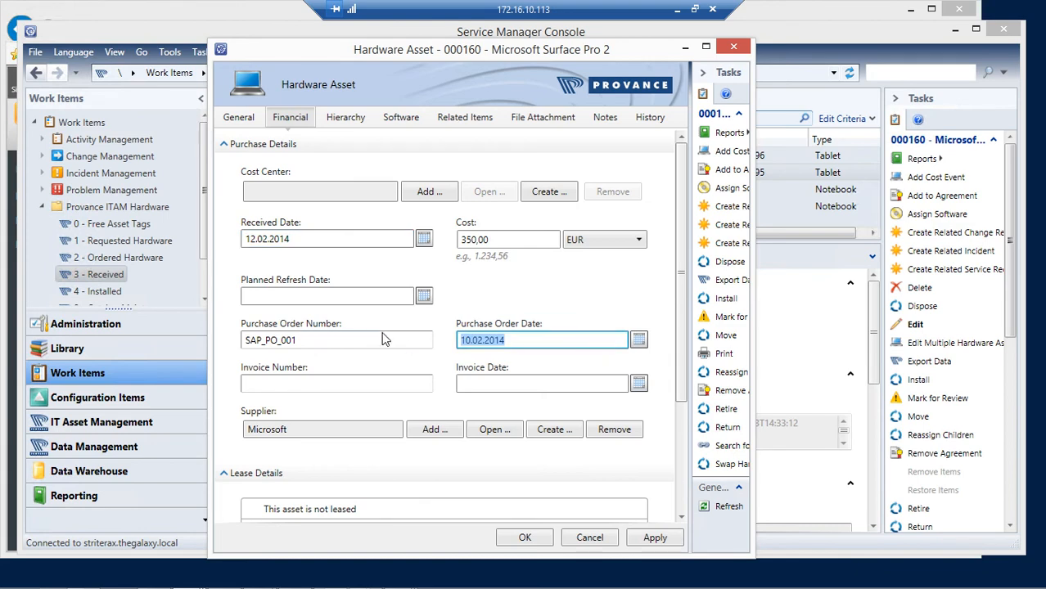
pyautogui.click(381, 345)
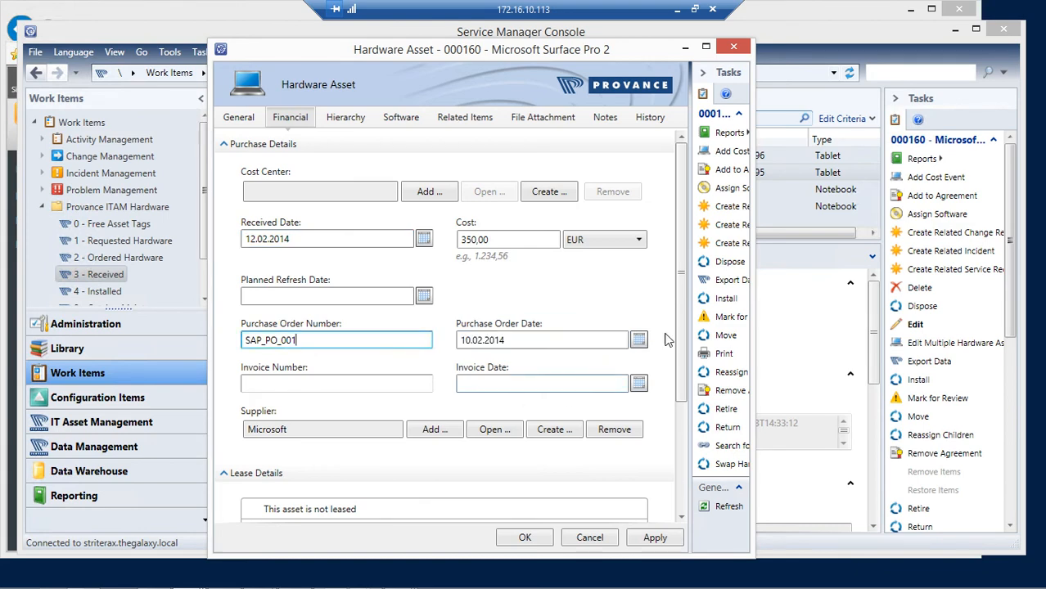
pyautogui.moveTo(681, 331); pyautogui.dragTo(681, 401)
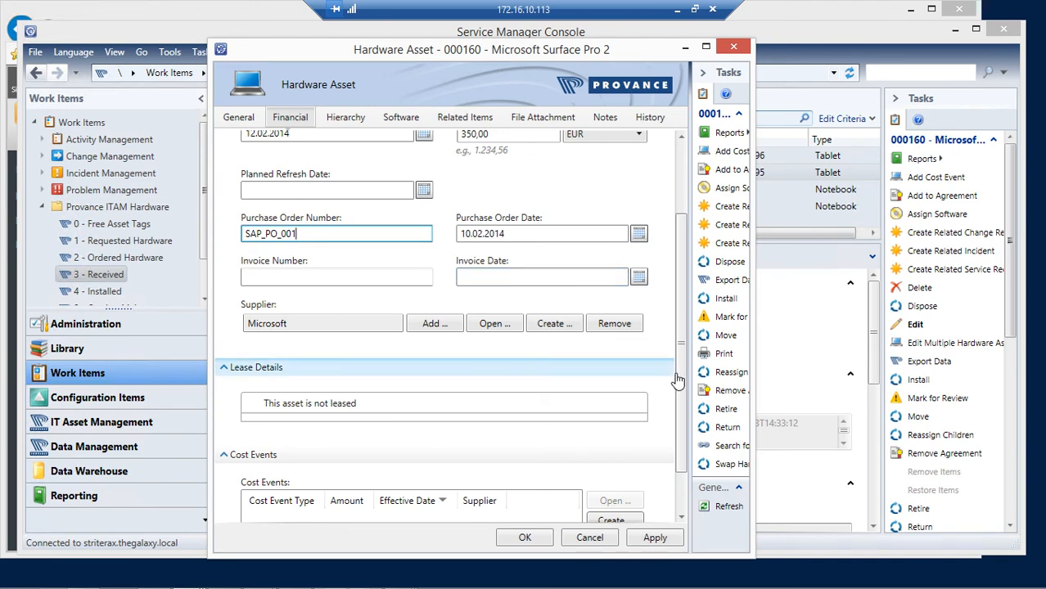
pyautogui.moveTo(684, 409); pyautogui.dragTo(671, 476)
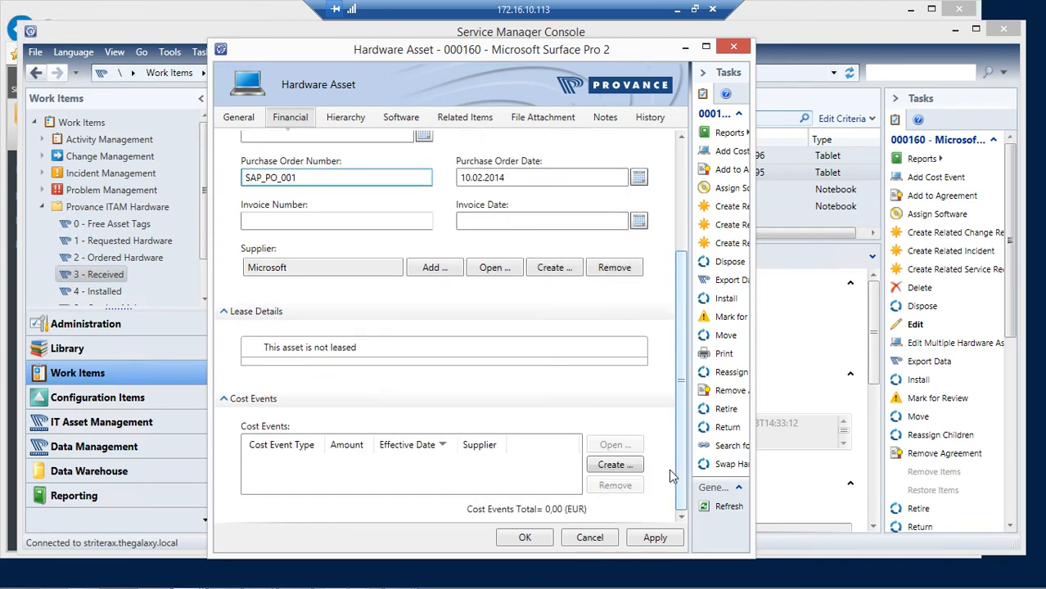
pyautogui.click(590, 538)
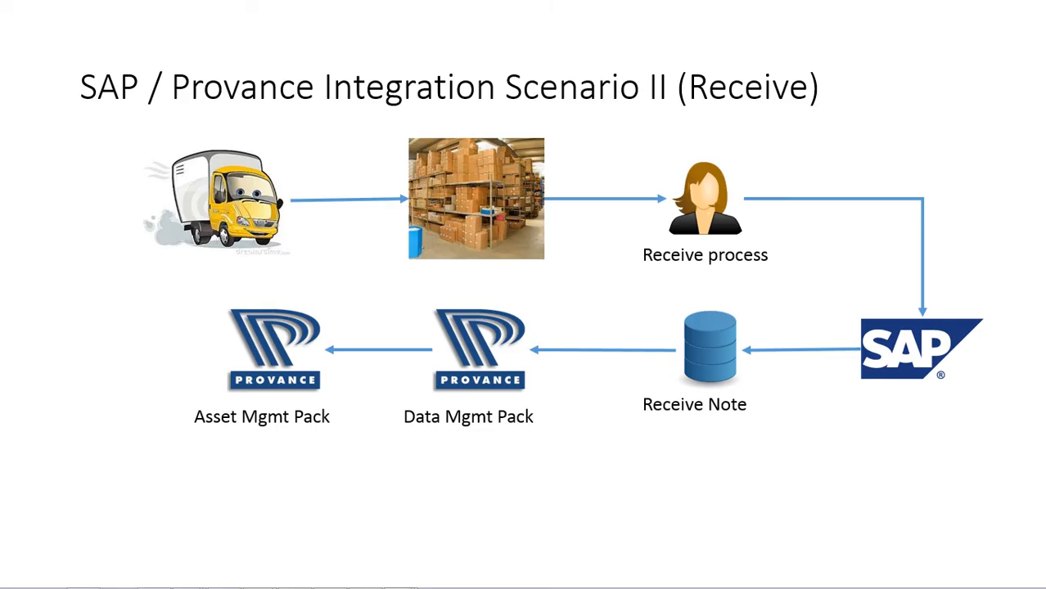
pyautogui.click(366, 225)
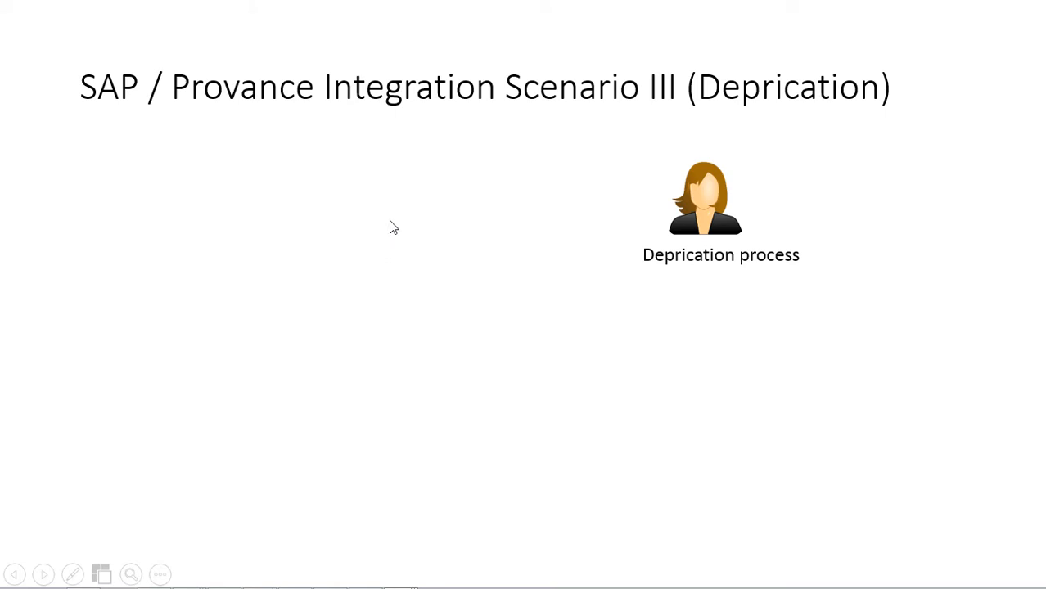
pyautogui.click(709, 229)
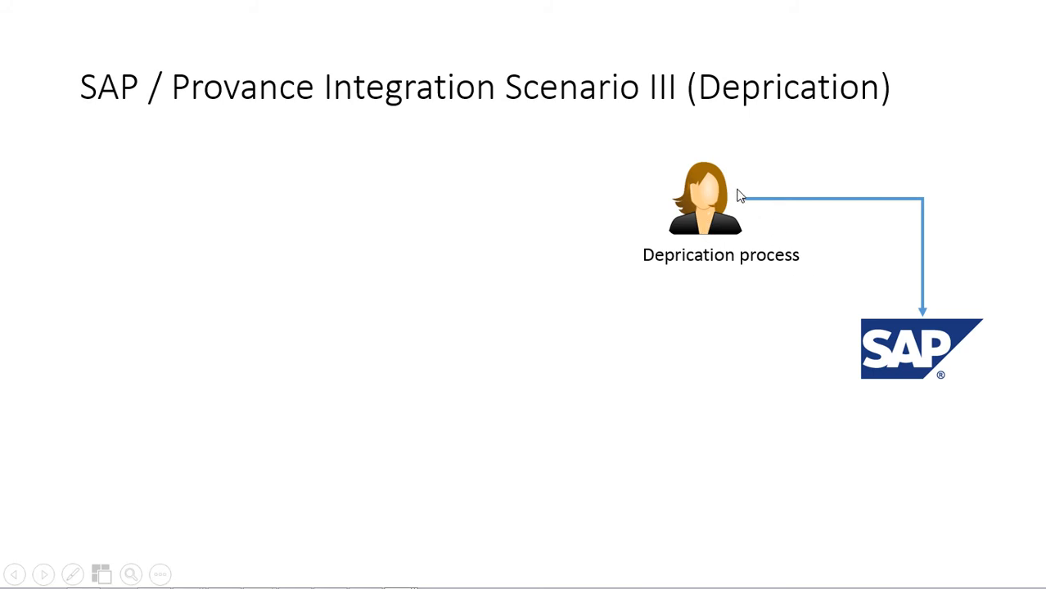
pyautogui.click(907, 363)
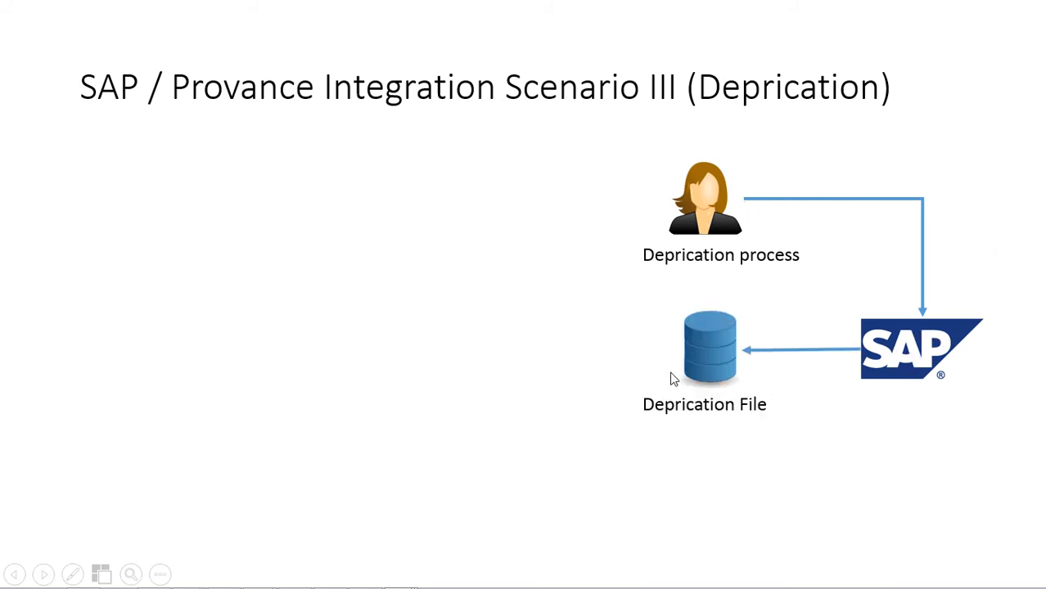
pyautogui.click(691, 370)
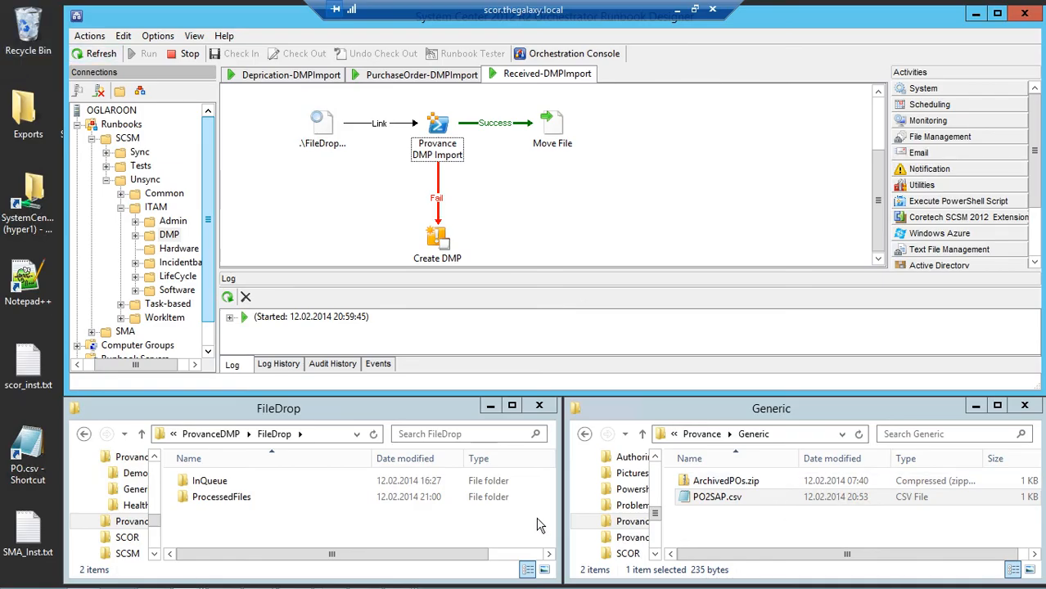
# Copy DEP_SAP890.csv from the InQueue folder into the parent FileDrop folder
pyautogui.doubleClick(210, 480)
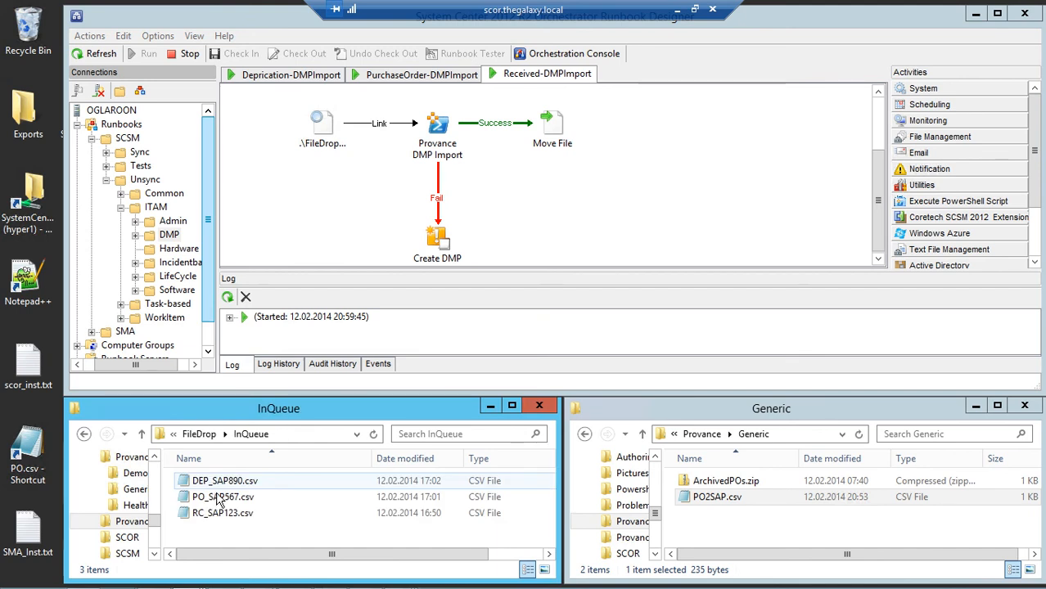
pyautogui.click(227, 486)
pyautogui.rightClick(226, 486)
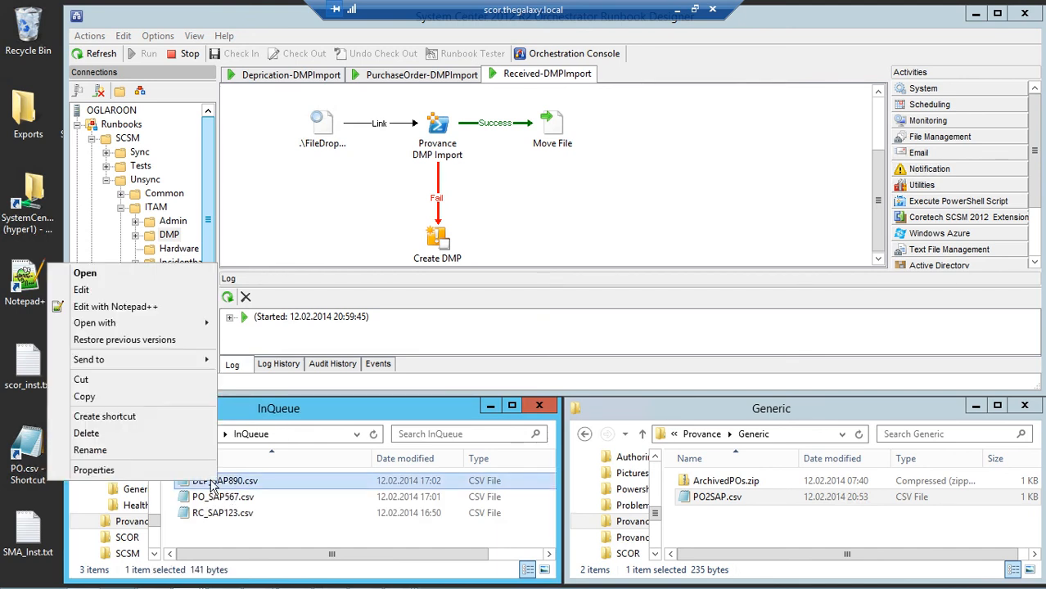
pyautogui.click(69, 330)
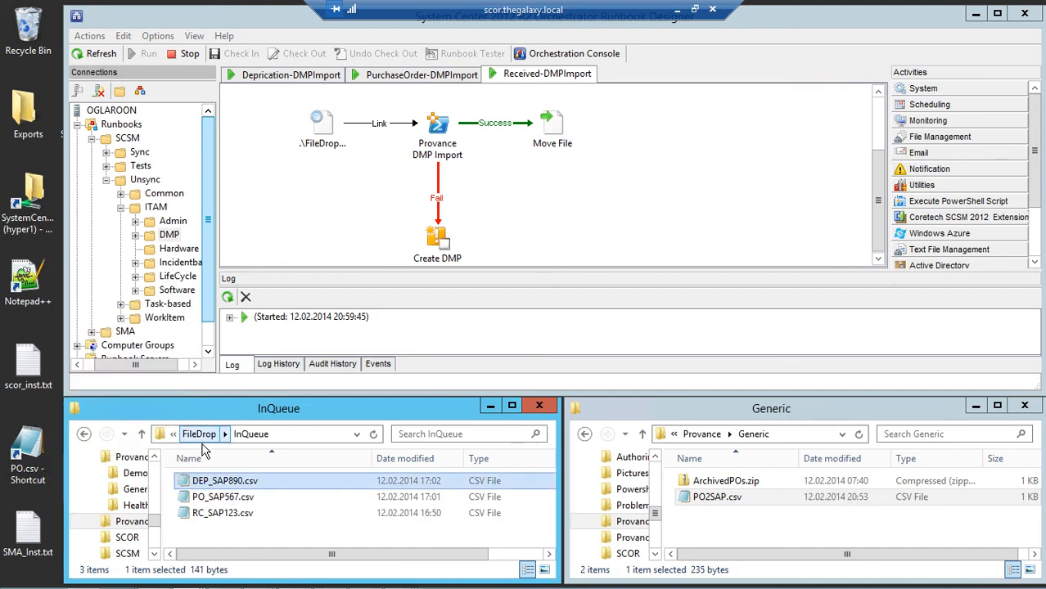
pyautogui.click(198, 433)
pyautogui.rightClick(222, 520)
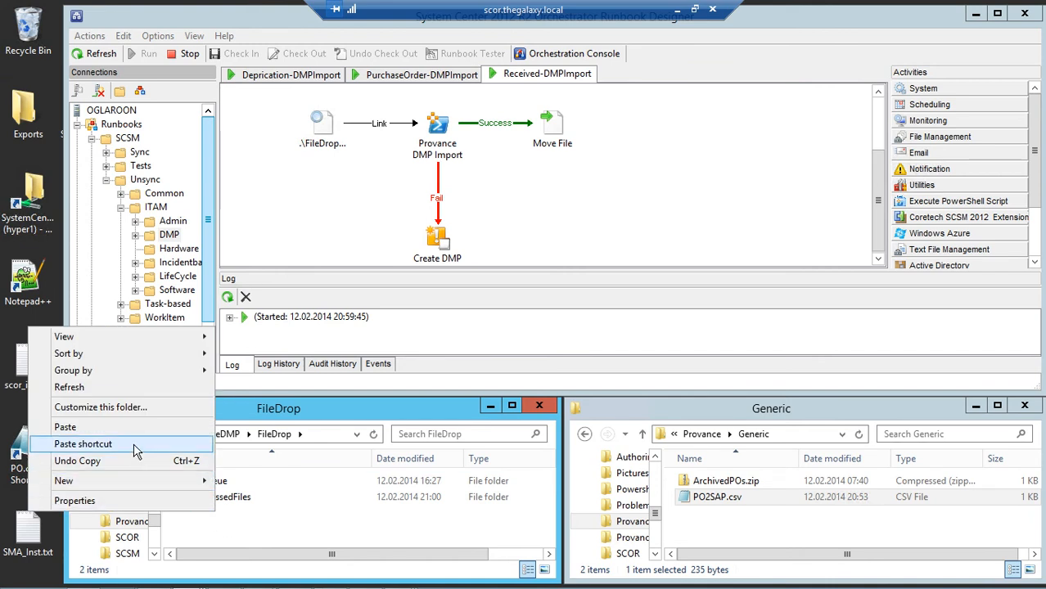
pyautogui.click(66, 427)
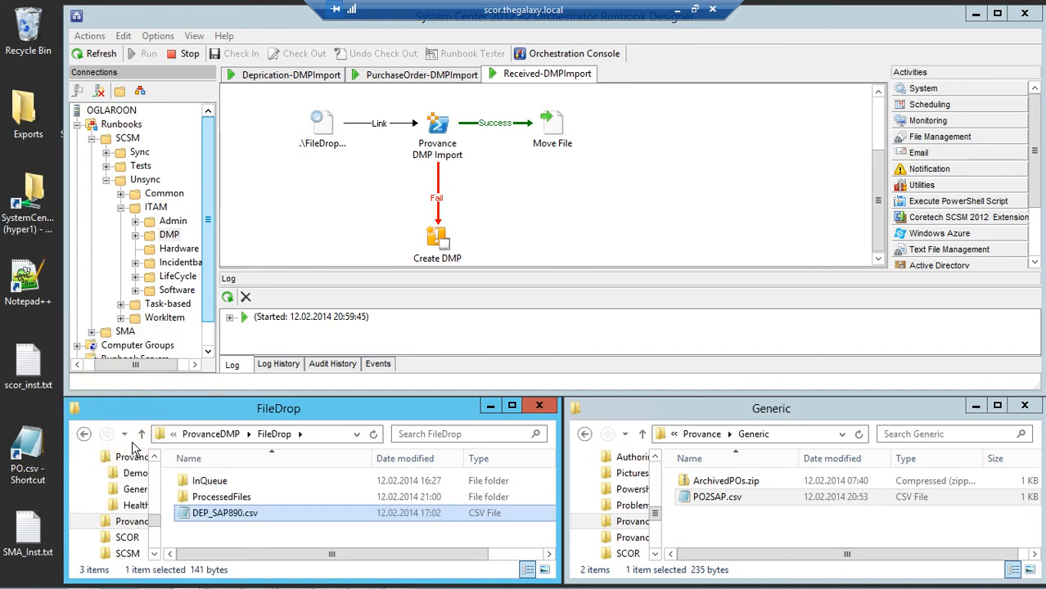
# Open the DEP_SAP890.csv copy in Notepad++, check the depreciation value for asset 000160, and close the file without changes
pyautogui.rightClick(226, 514)
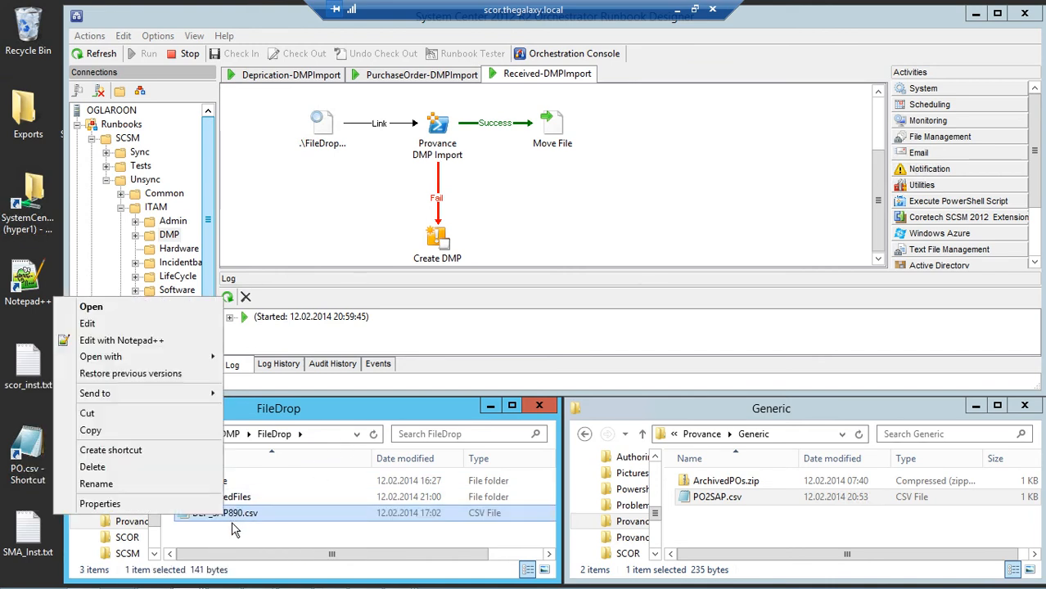
pyautogui.click(97, 338)
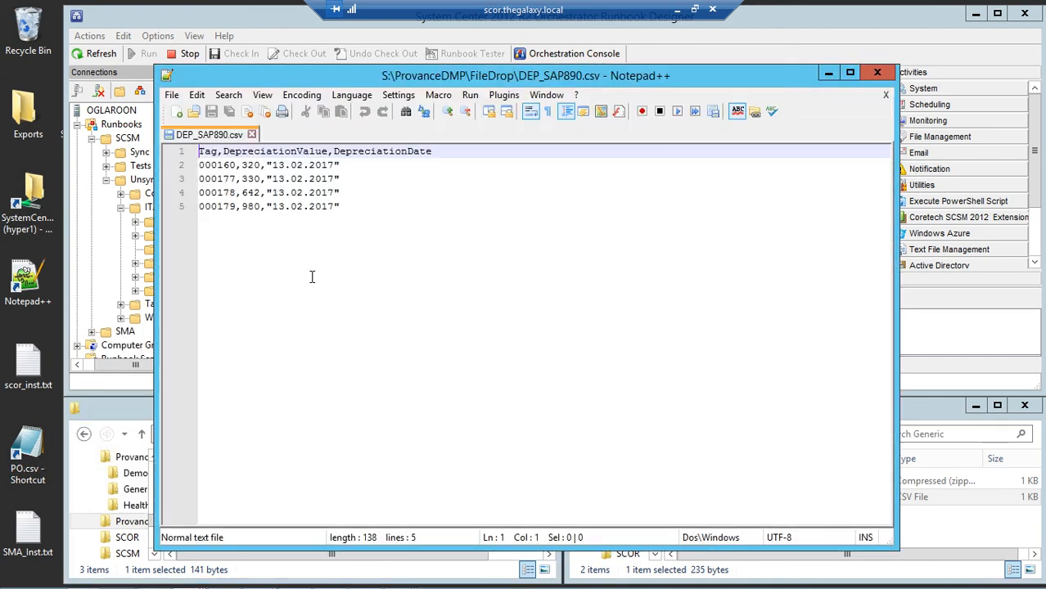
pyautogui.doubleClick(250, 166)
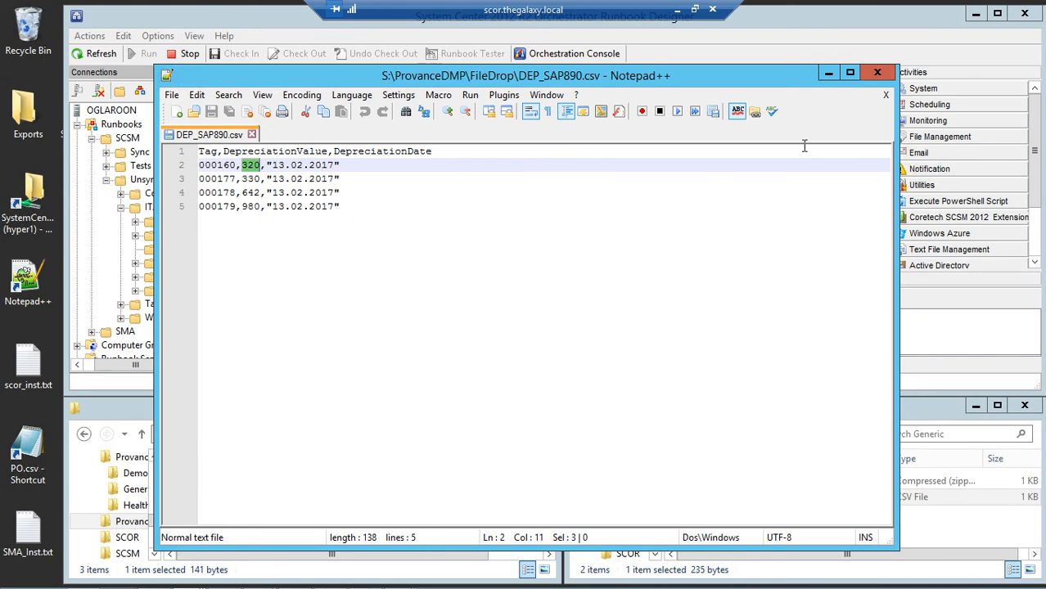
pyautogui.click(876, 74)
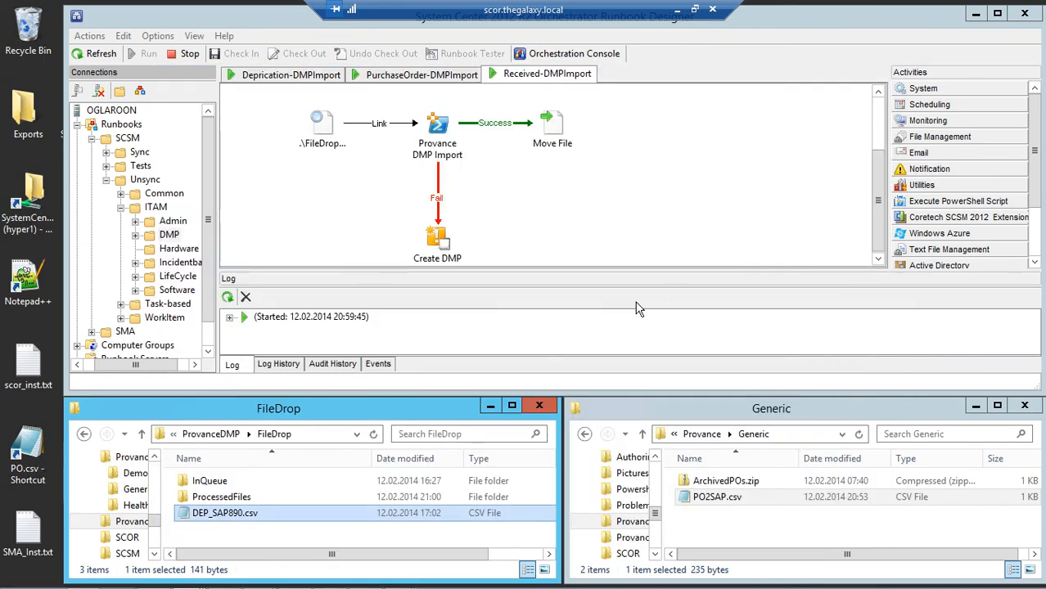
pyautogui.click(581, 213)
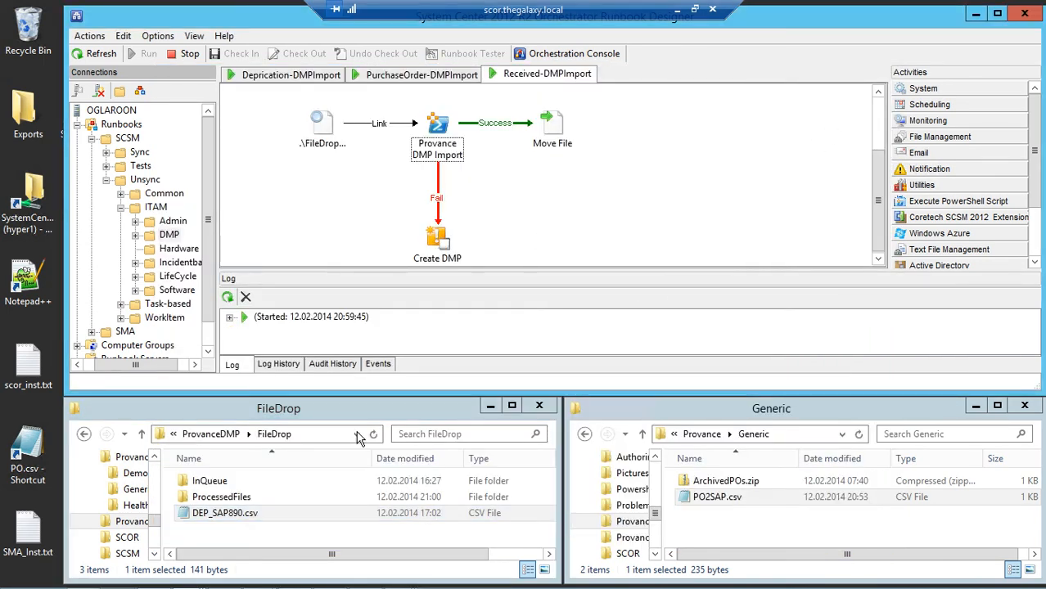
pyautogui.click(278, 546)
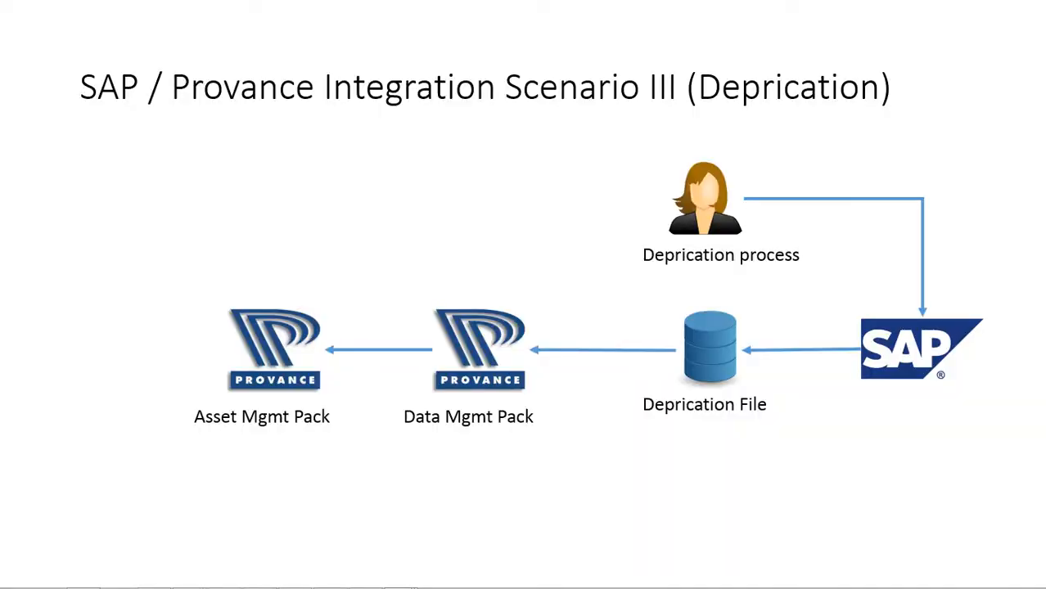
pyautogui.click(443, 283)
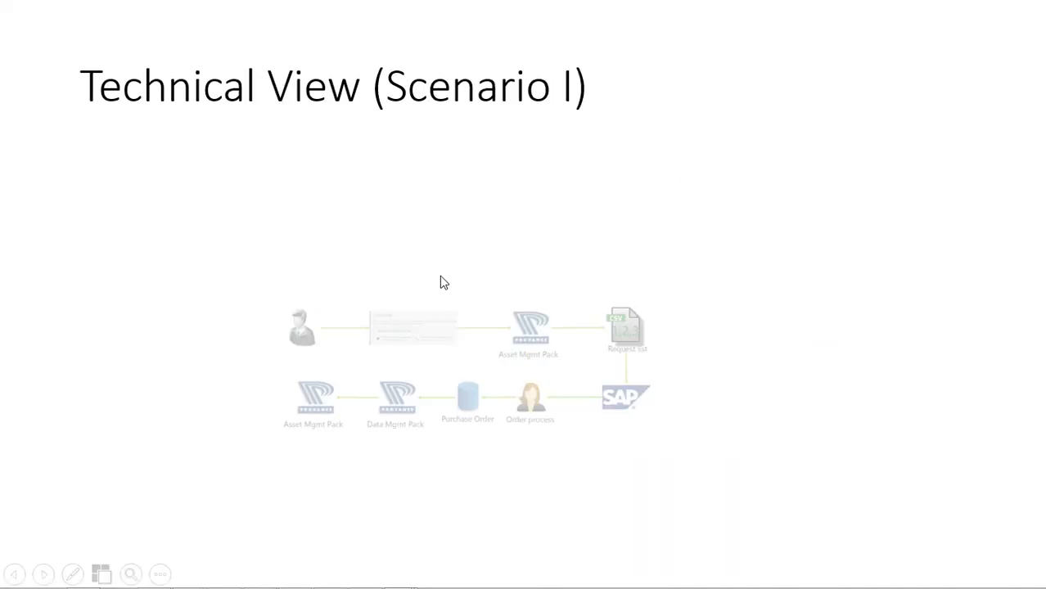